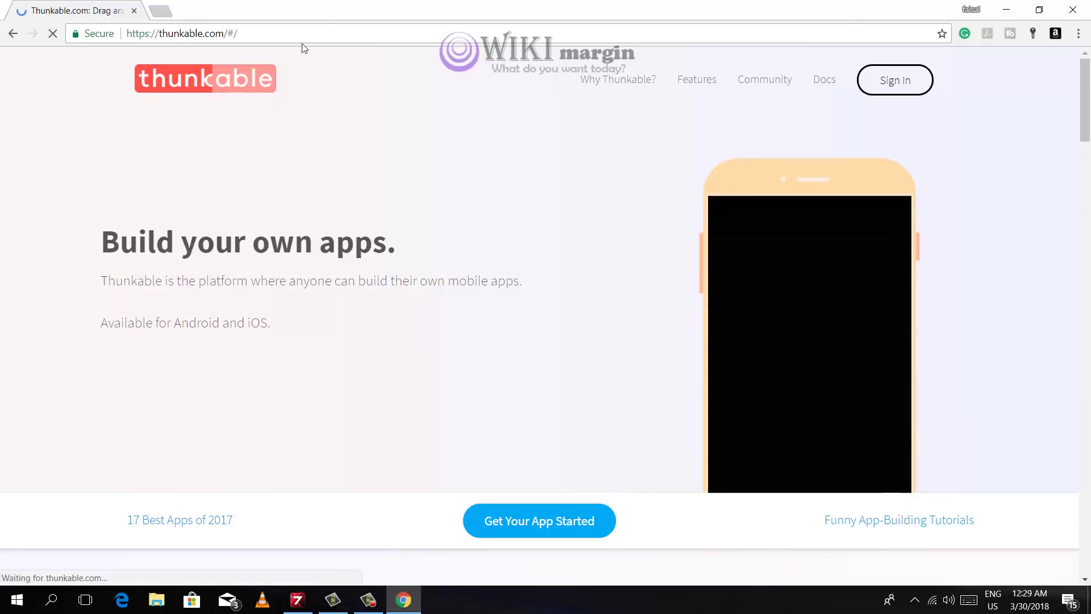
Sign in to Thunkable for Android using a Google account.
left_click(886, 81)
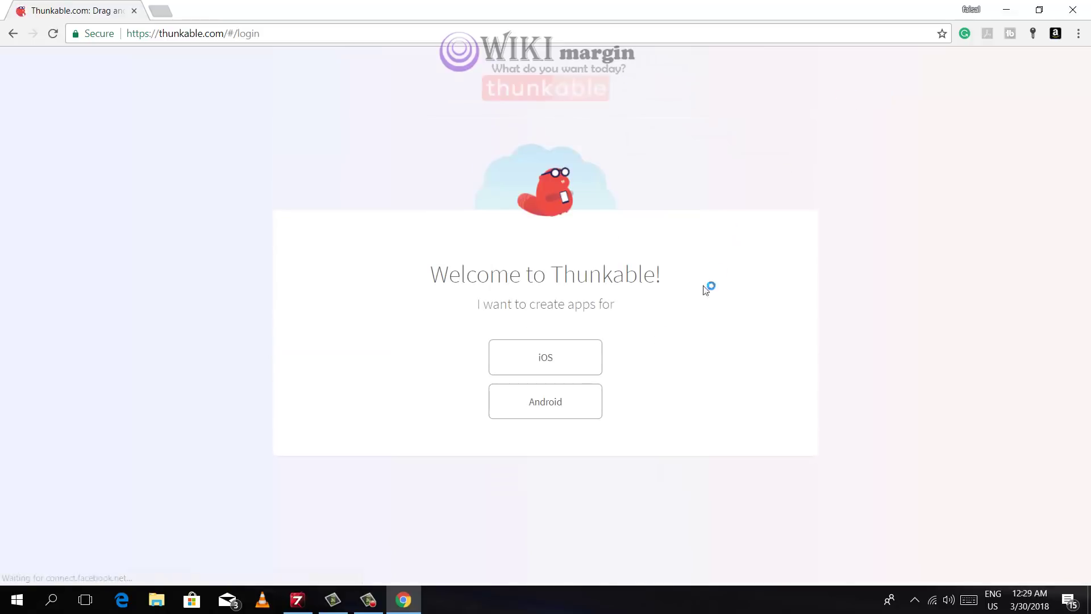
left_click(580, 394)
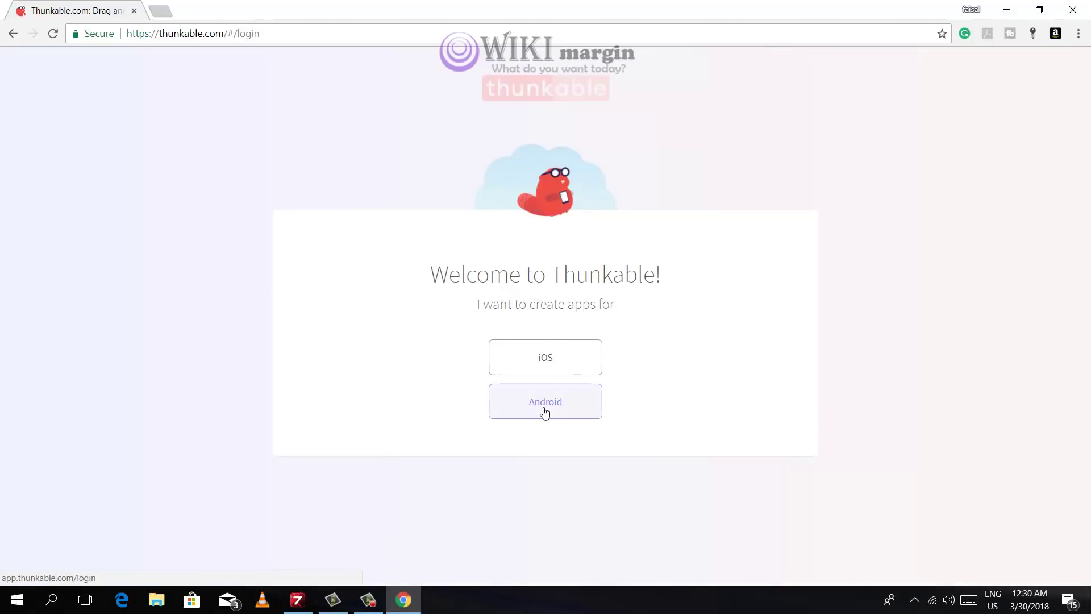
left_click(544, 410)
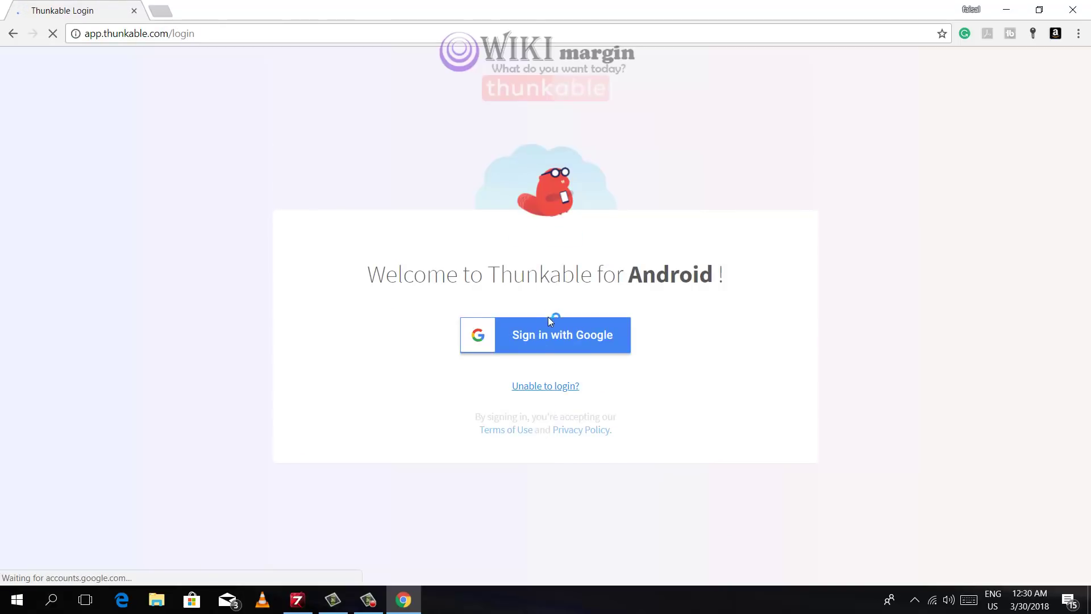
left_click(556, 335)
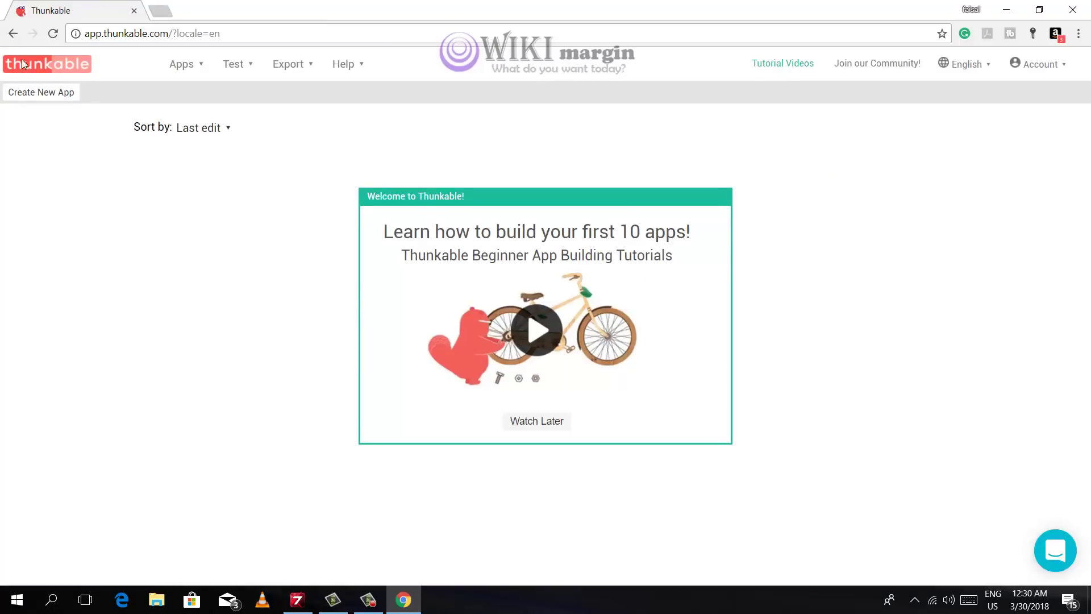
Create a new app named my_app.
left_click(49, 96)
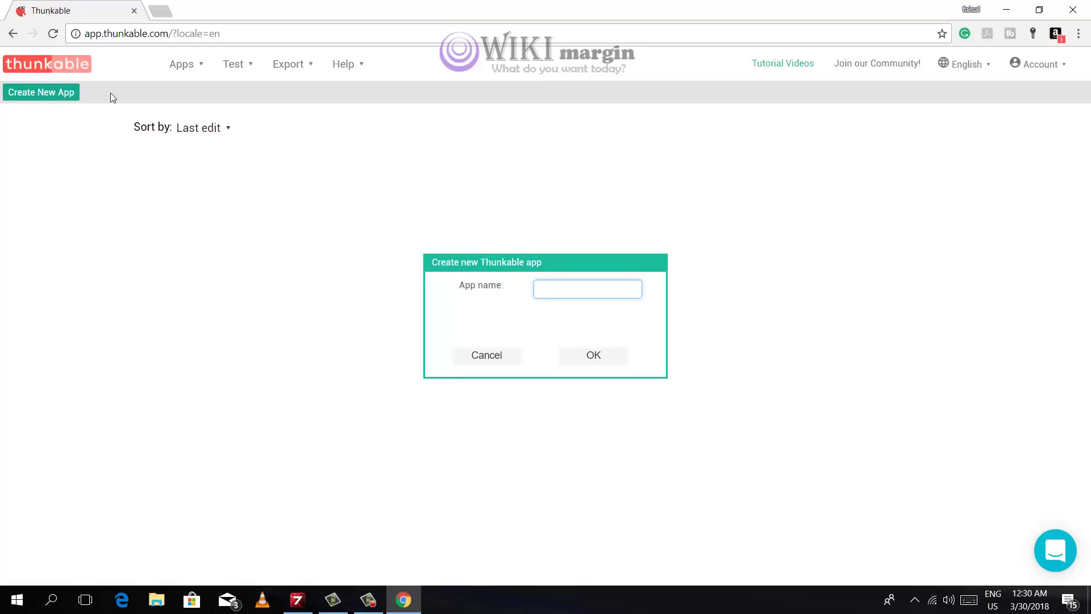
type("my")
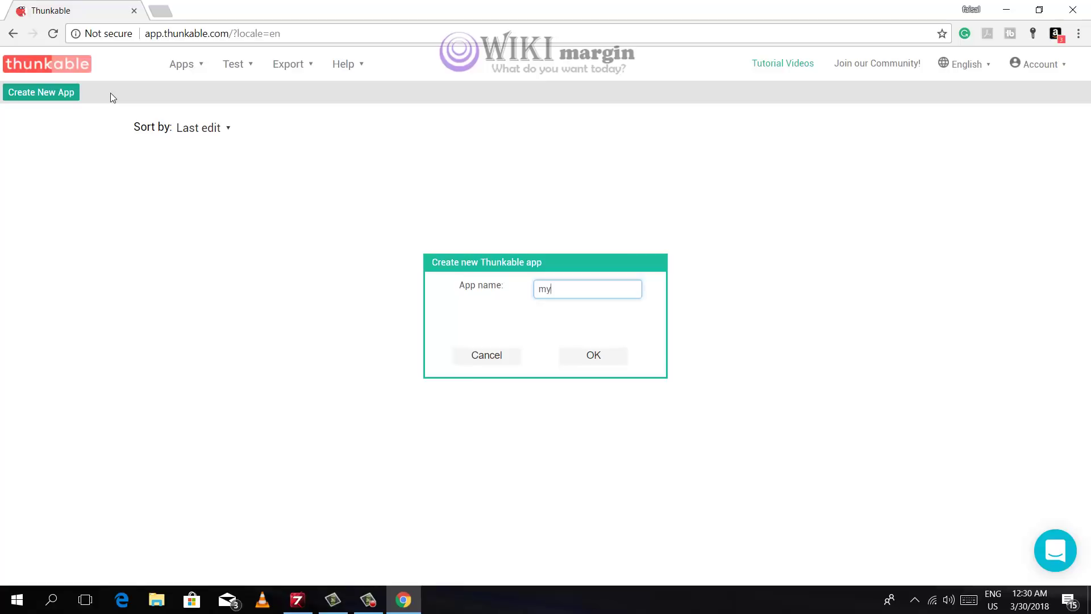
type("_app")
left_click(579, 358)
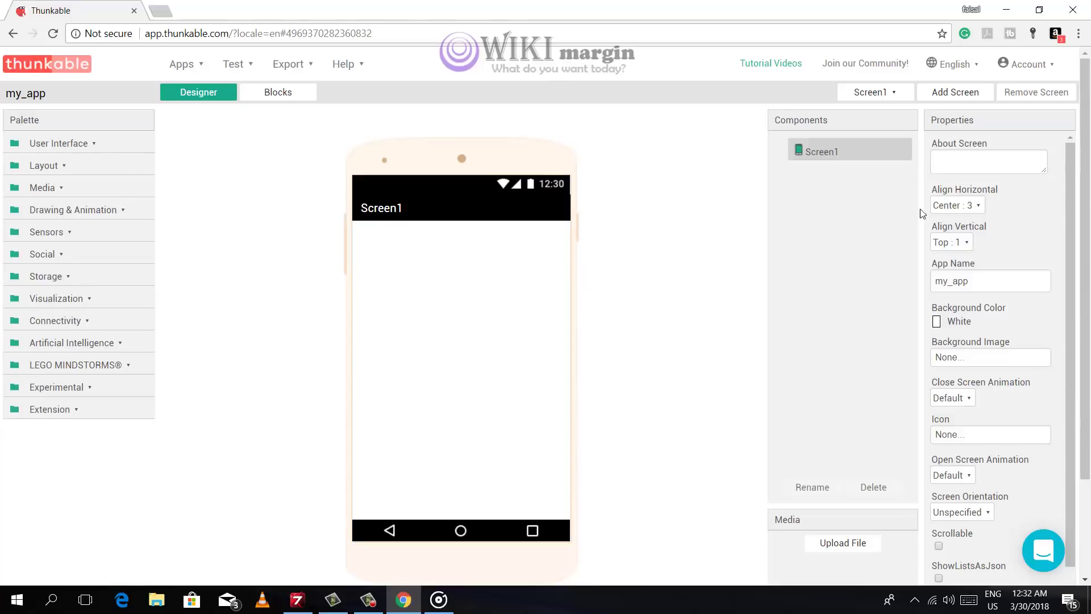
Change the App Name to freecallingapps and open the Icon image choices.
left_click(981, 285)
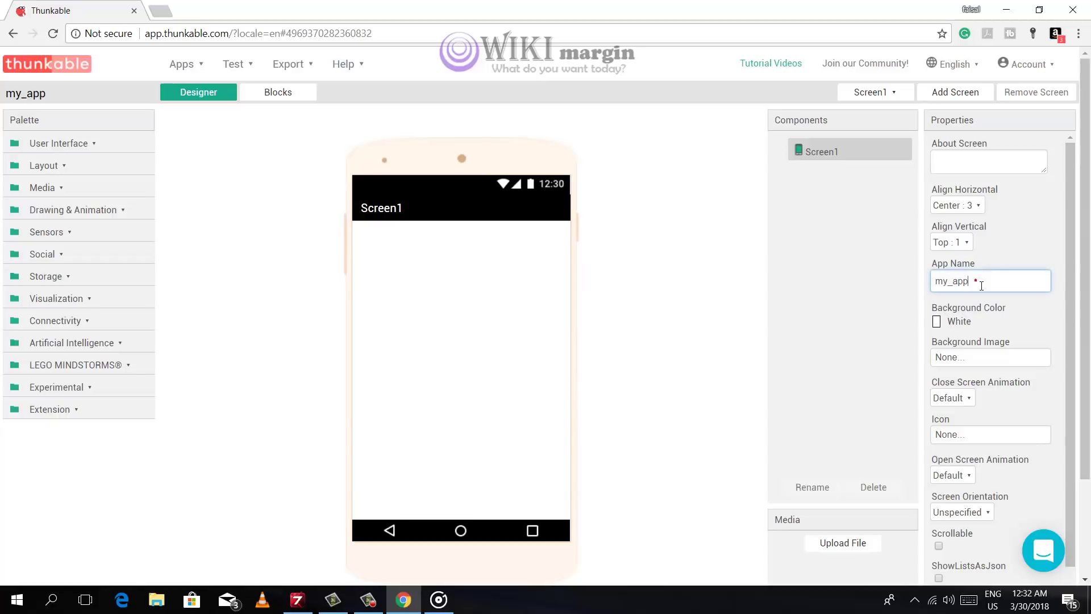
key("ctrl+a")
type("freeca")
type("l")
type("ling")
type("app")
type("s")
left_click(961, 438)
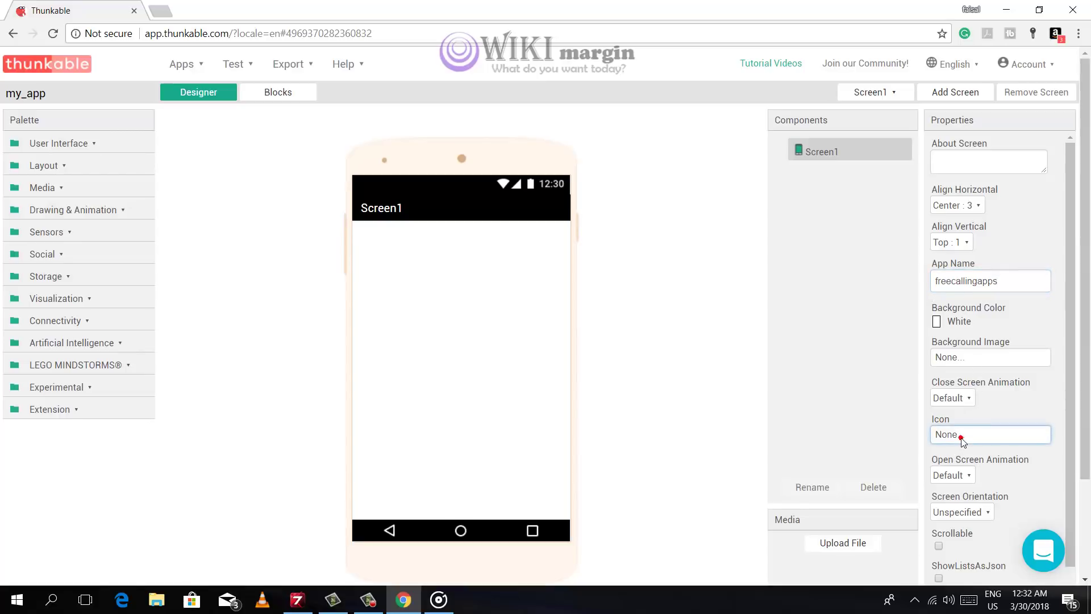
left_click(962, 439)
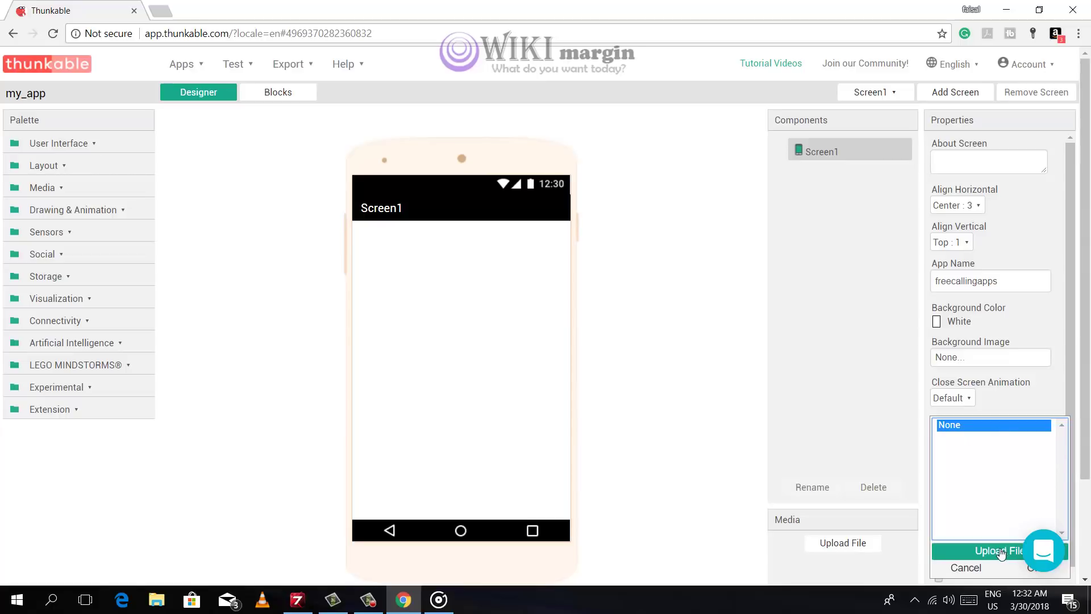
Upload freecalling.jpg as the app icon.
left_click(992, 556)
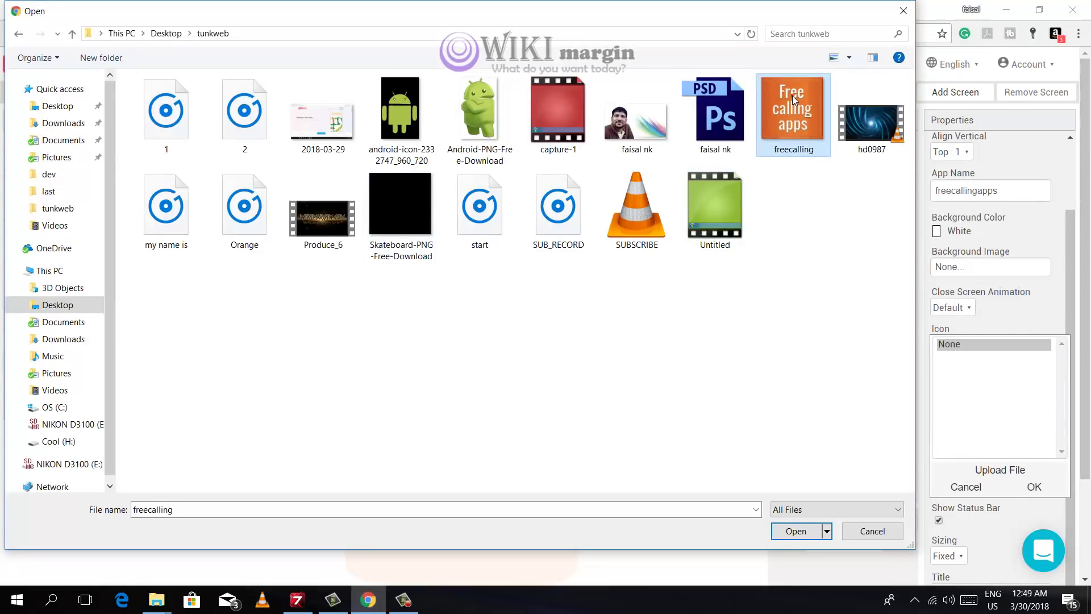
left_click(796, 532)
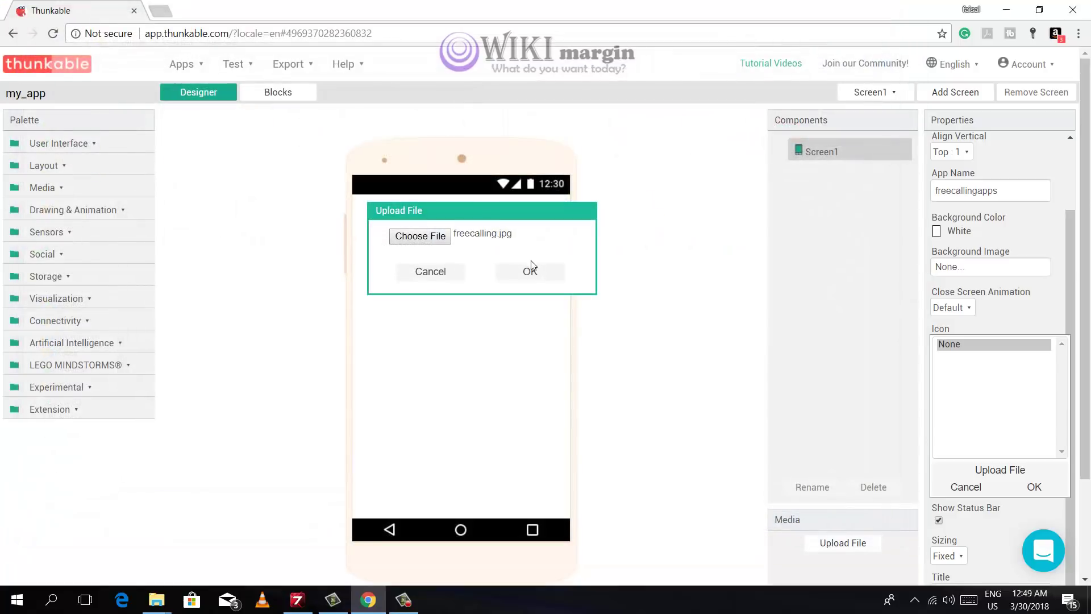
left_click(531, 268)
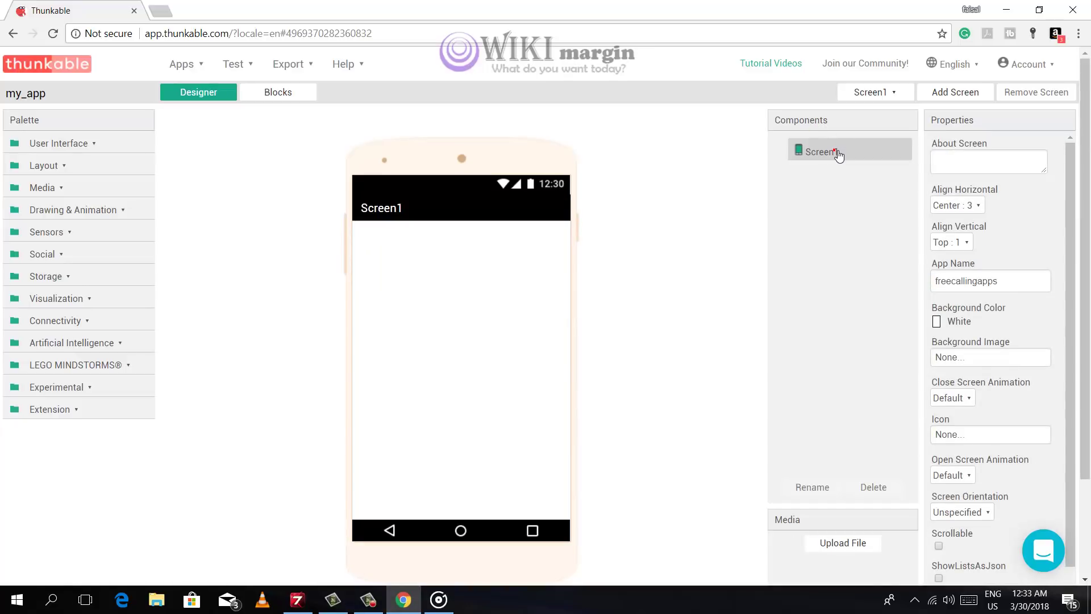
Uncheck Screen1's Title Visible property so the preview has no title bar.
left_click_drag(977, 120, 931, 121)
scroll(978, 285, "down", 2)
scroll(978, 397, "down", 1)
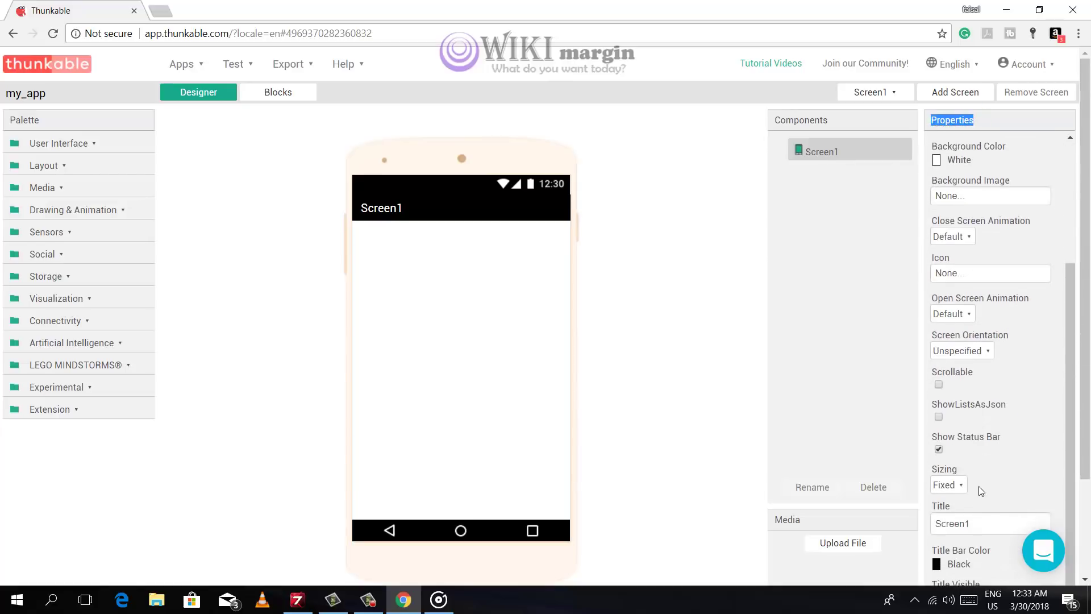
scroll(977, 463, "down", 2)
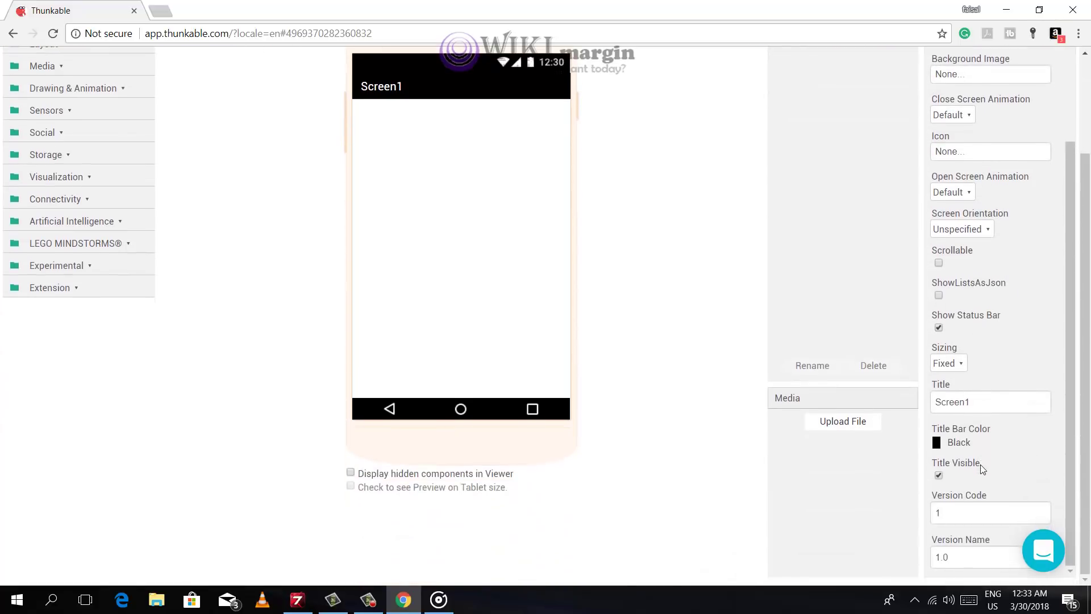
left_click(939, 476)
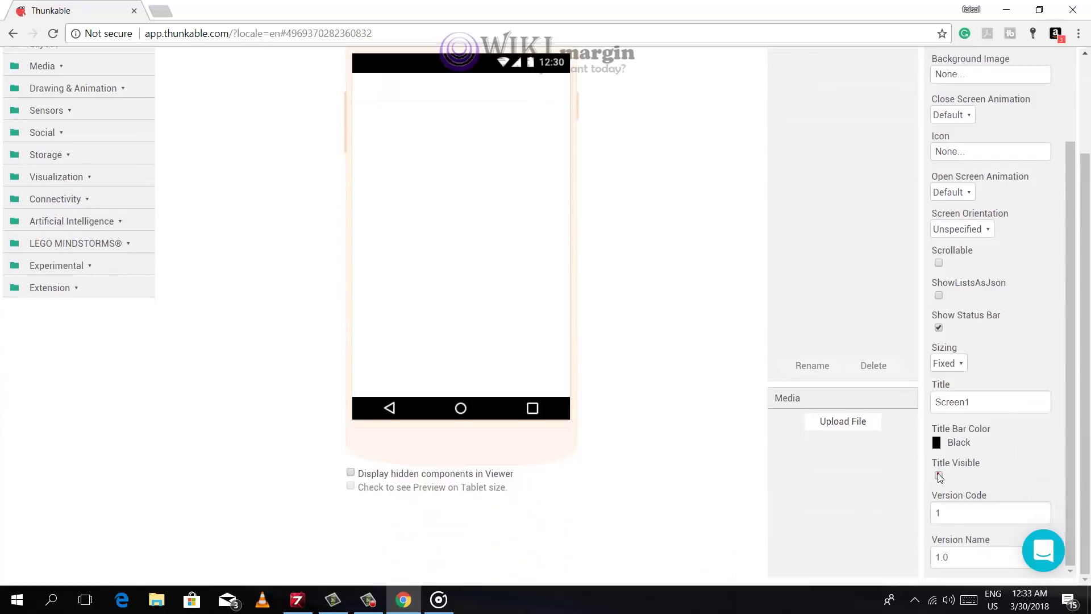
scroll(717, 365, "up", 2)
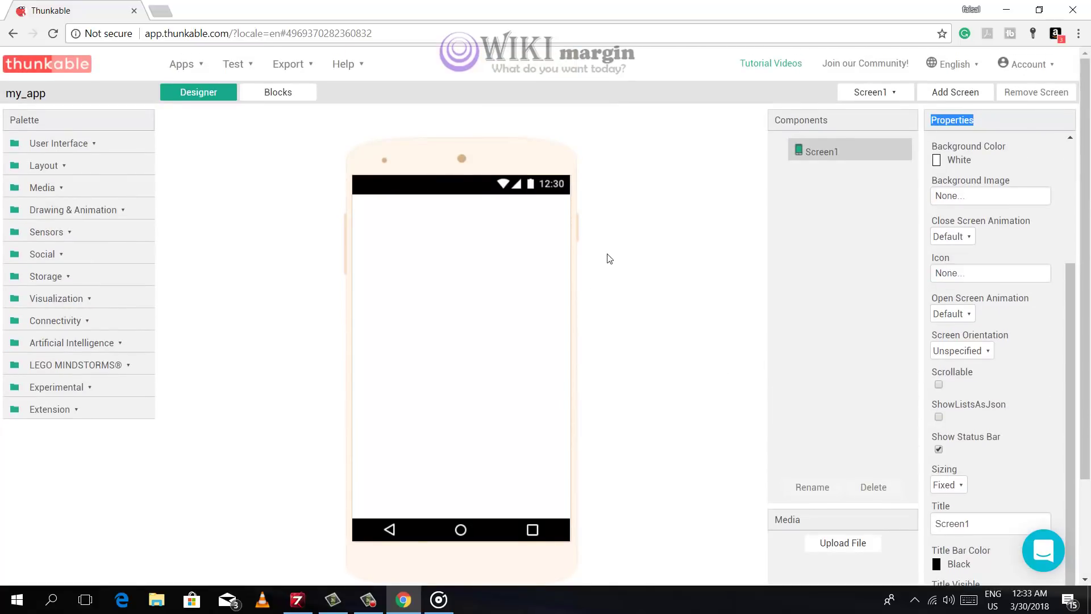
scroll(653, 329, "down", 2)
left_click(938, 477)
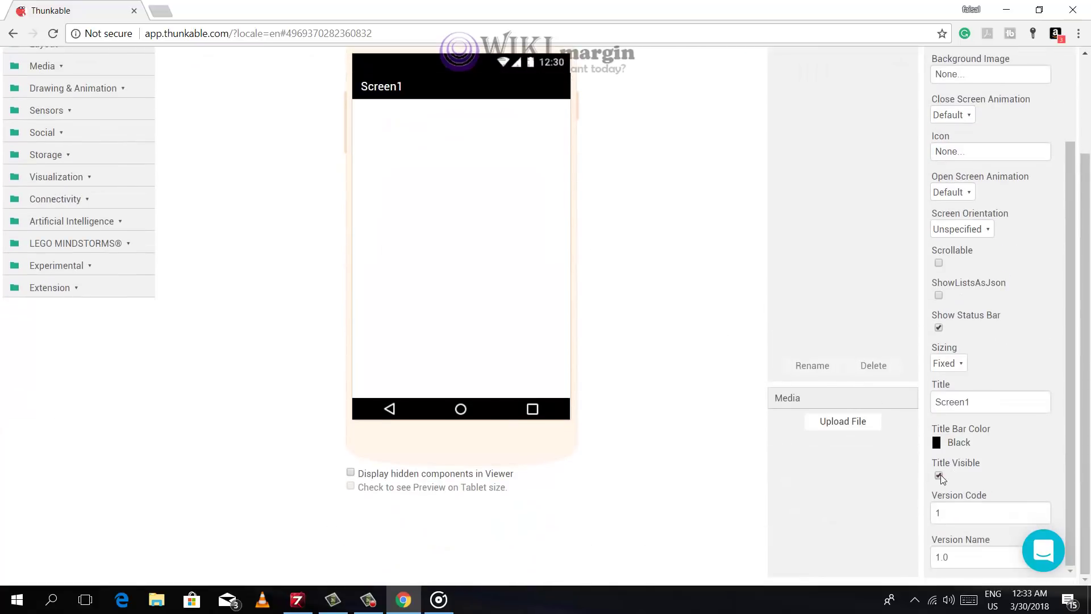
left_click(939, 475)
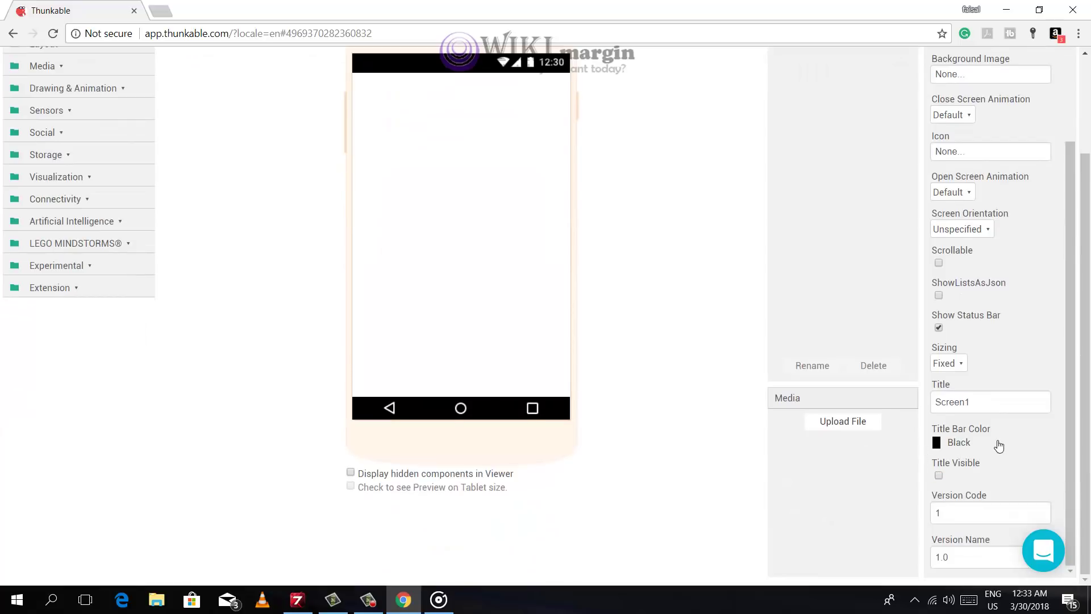
scroll(997, 445, "up", 2)
scroll(726, 297, "up", 2)
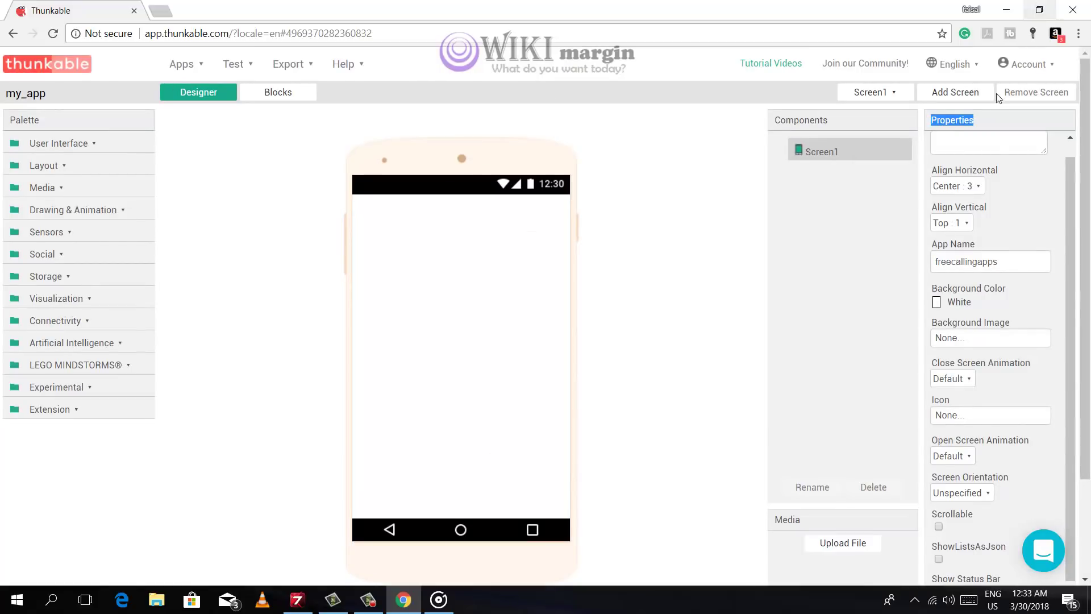
Upload free.jpg and set it as Screen1's Background Image.
left_click(976, 340)
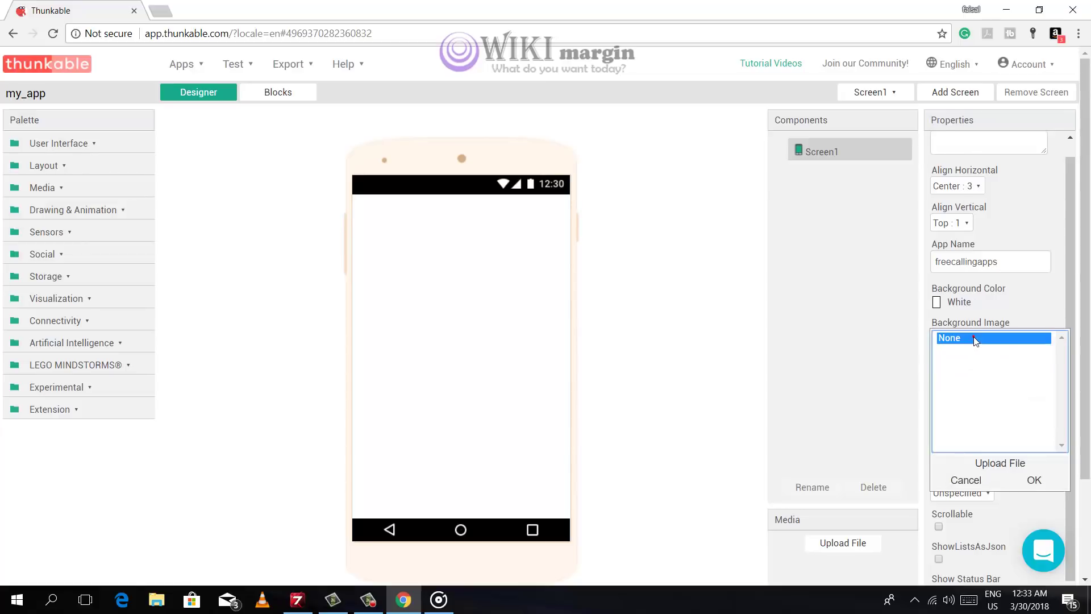
left_click(1008, 465)
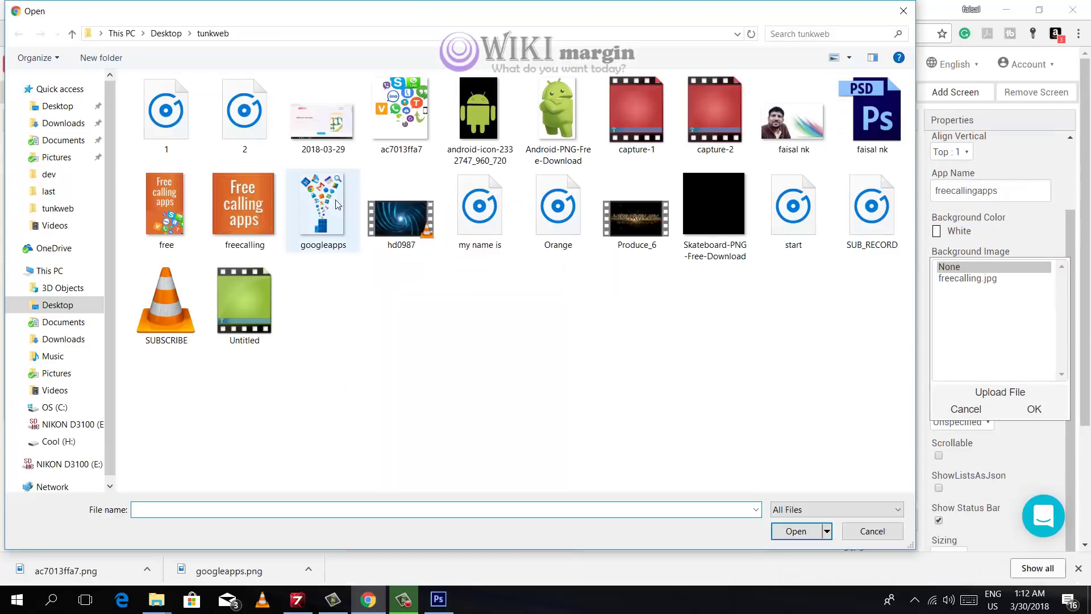
left_click(165, 205)
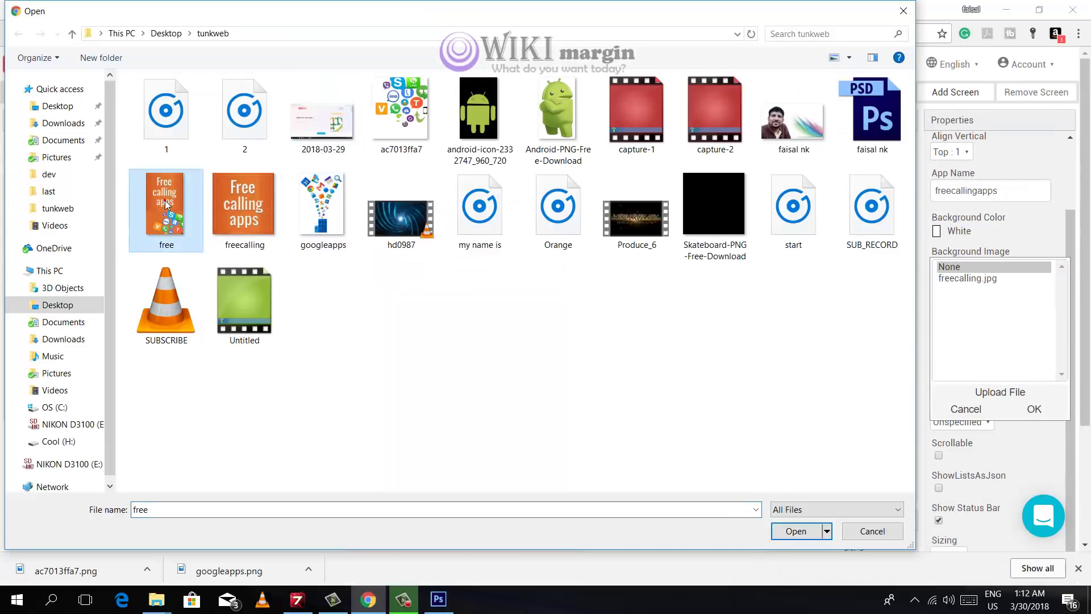
left_click(807, 534)
left_click(528, 253)
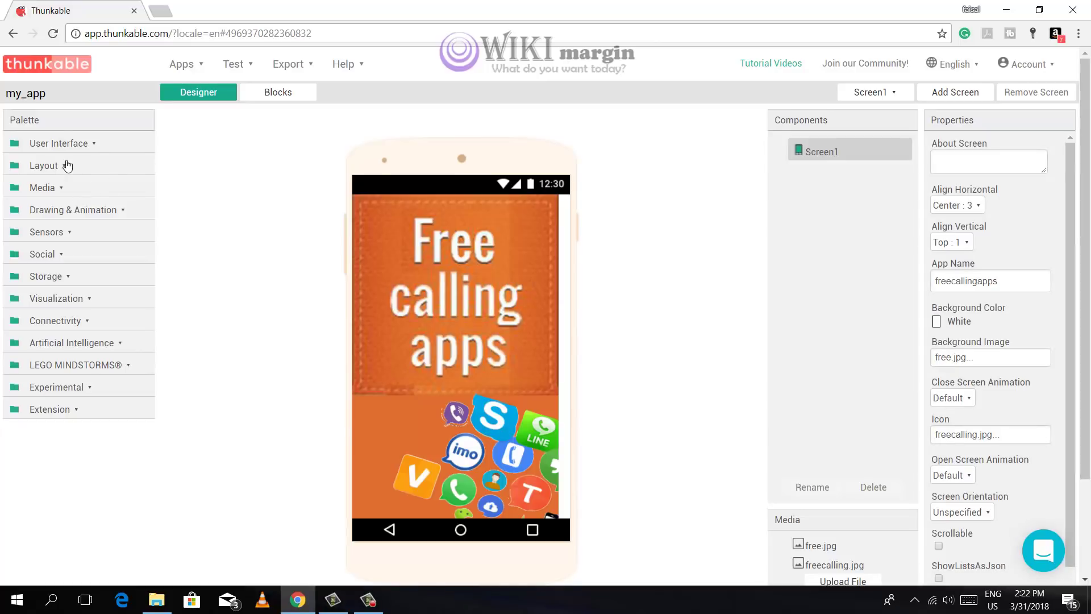
Add a Clock component from Sensors to Screen1, creating Clock1 with a 1000 ms interval.
left_click(69, 233)
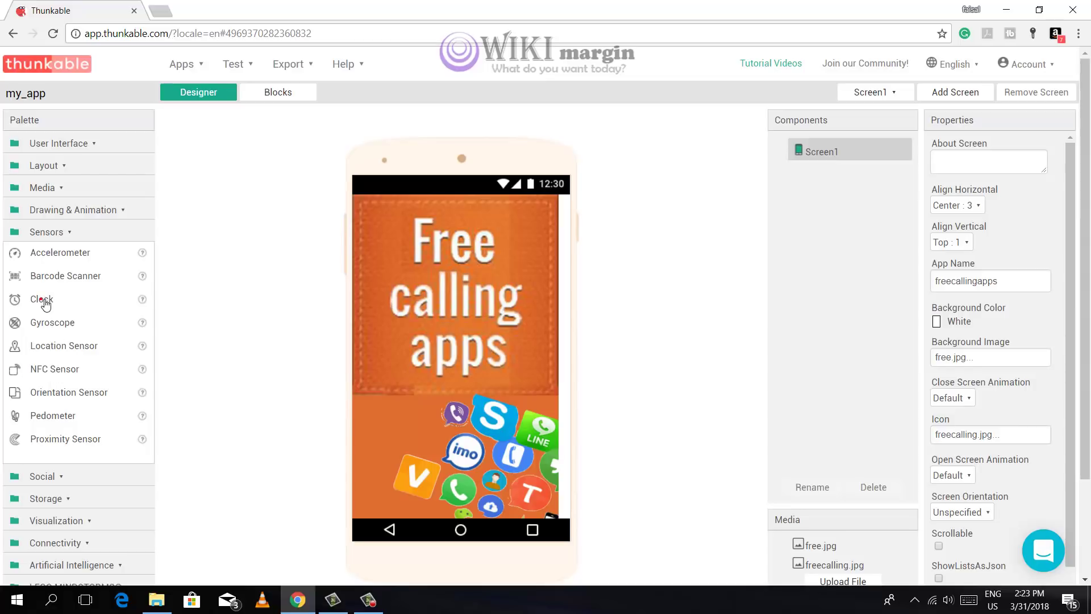
left_click_drag(45, 304, 421, 270)
left_click_drag(438, 262, 438, 263)
scroll(648, 303, "down", 2)
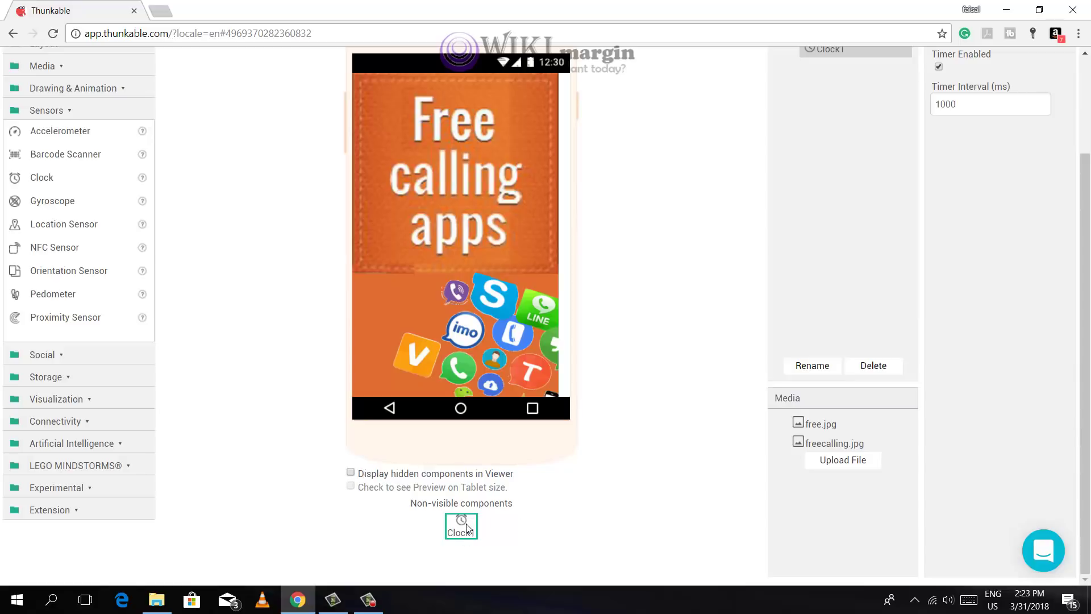
scroll(557, 516, "up", 2)
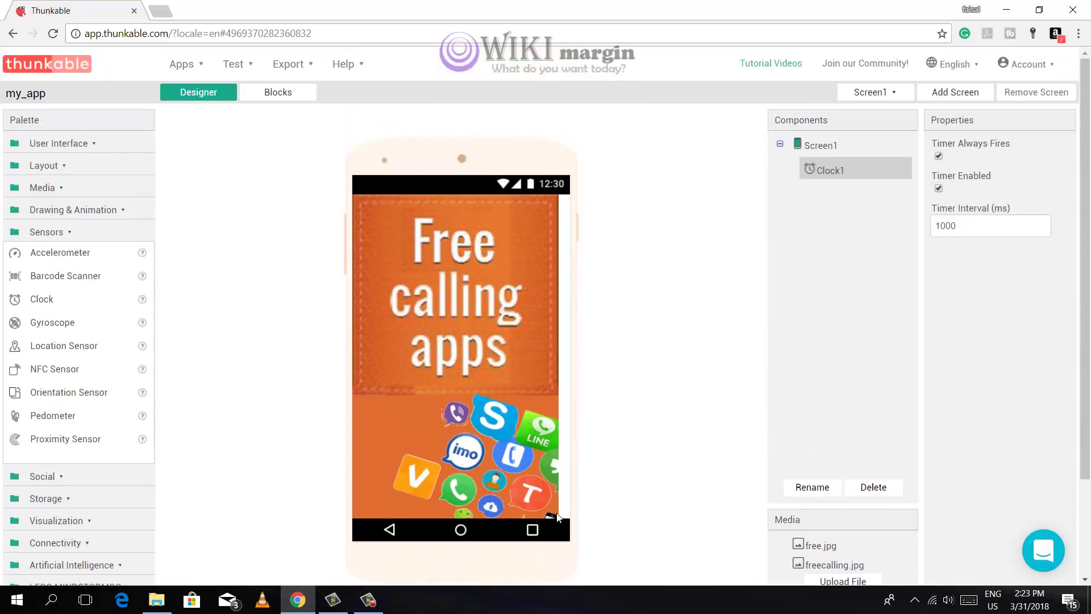
left_click_drag(839, 120, 819, 131)
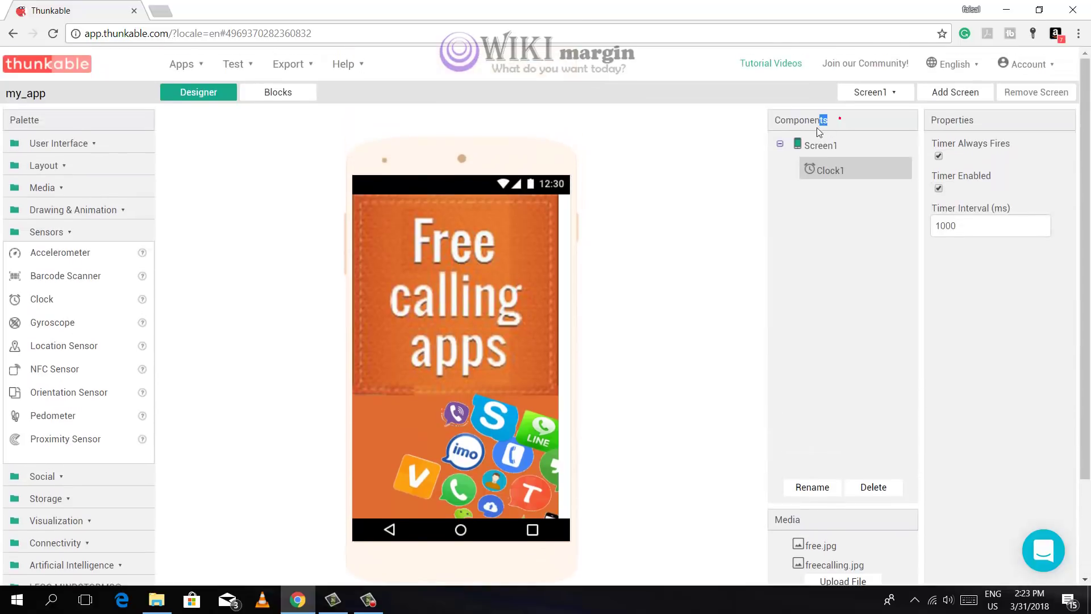
left_click(827, 172)
left_click_drag(980, 121, 929, 126)
left_click_drag(1012, 150, 932, 146)
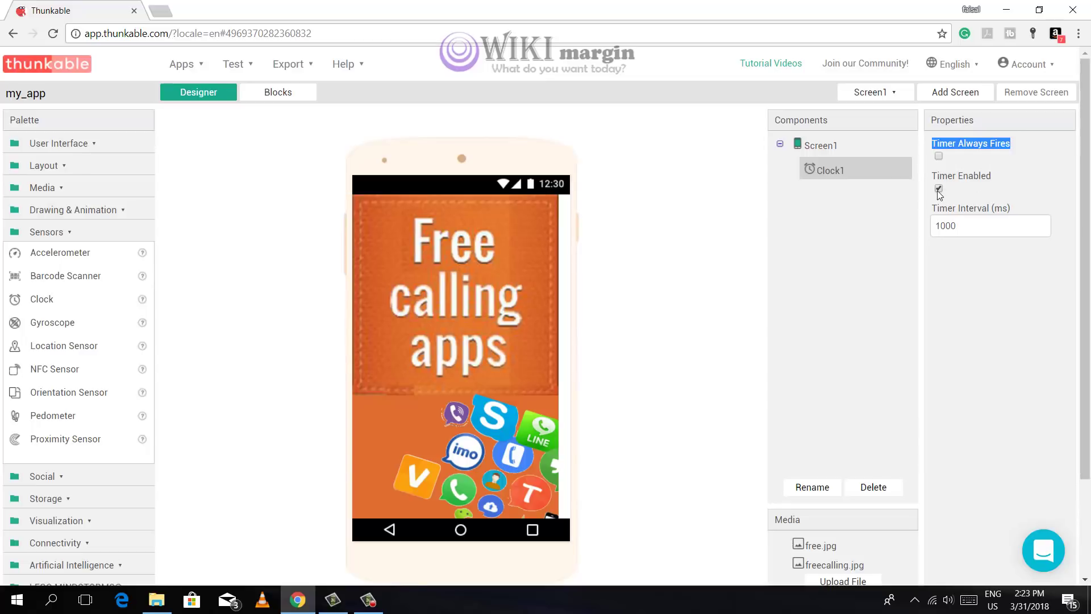
Change Clock1's Timer Interval from 1000 to 1300 ms.
left_click(960, 227)
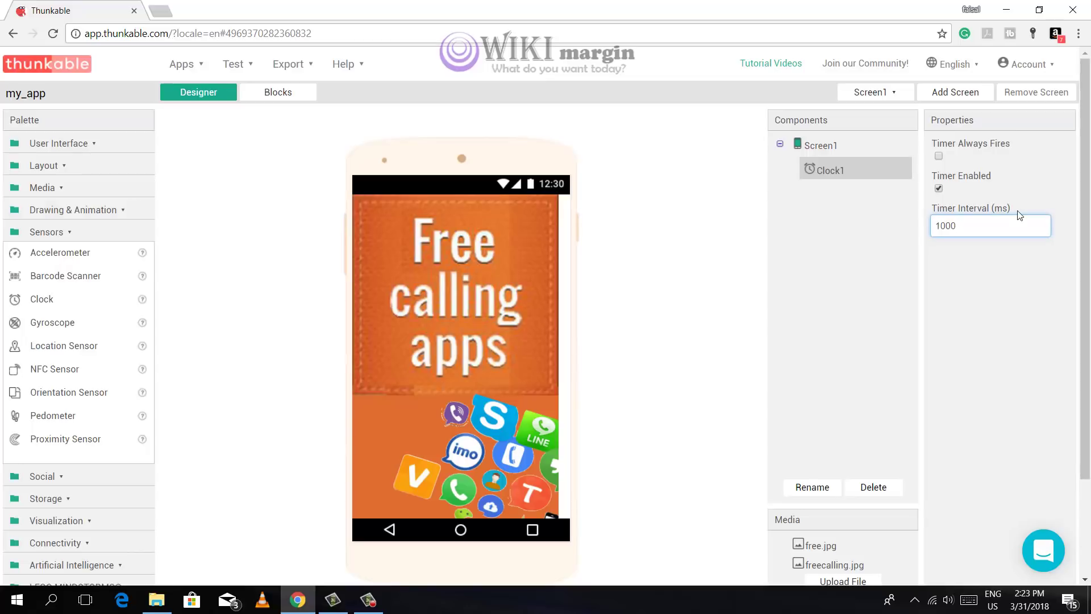
key("BackSpace")
key("BackSpace")
key("BackSpace")
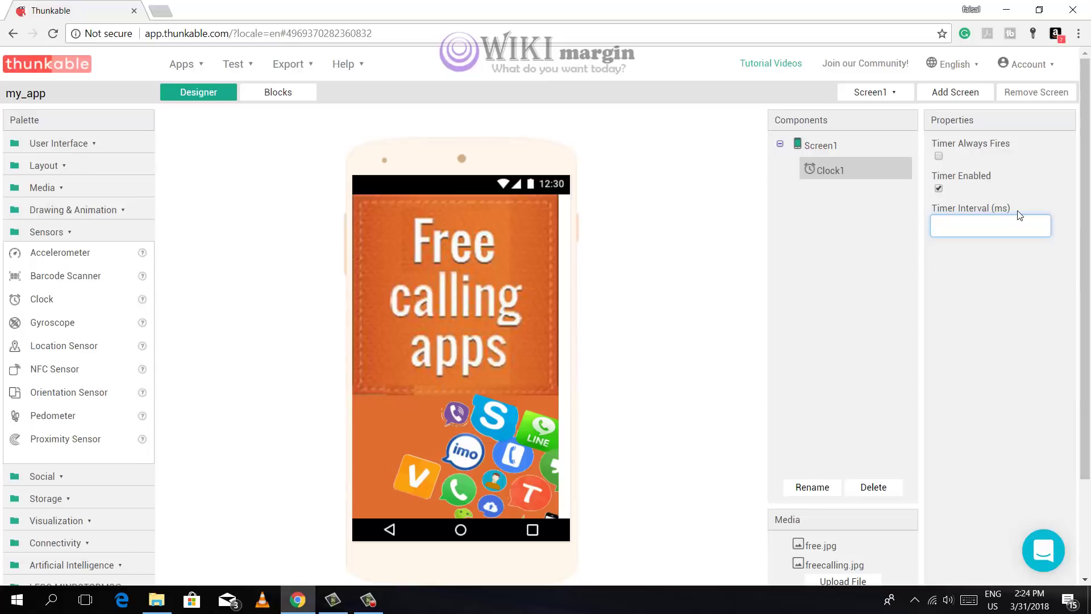
type("1300")
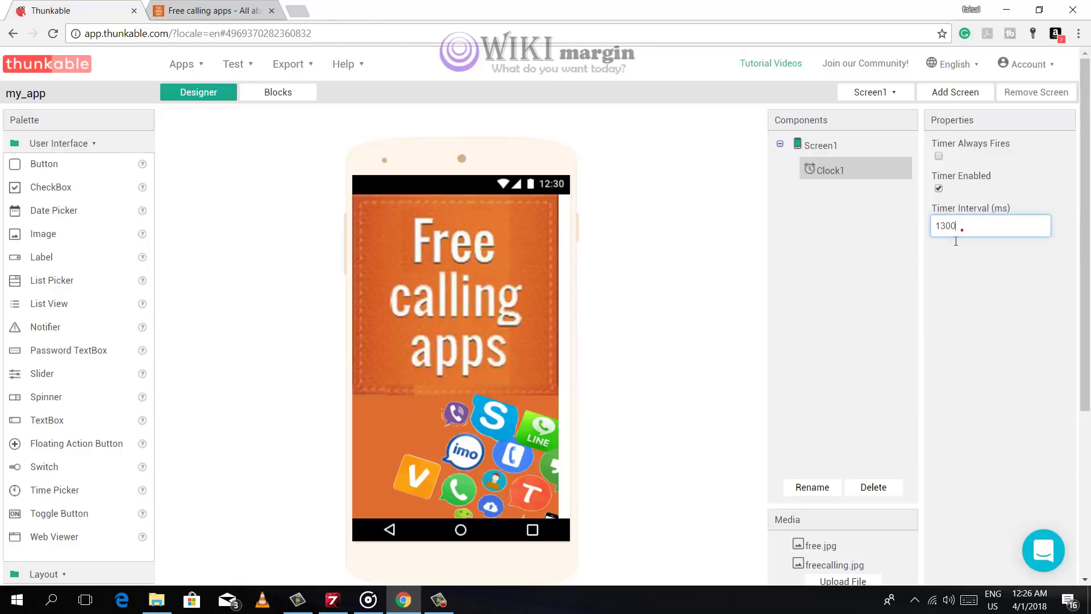
left_click_drag(962, 227, 928, 242)
Add a new screen named home instead of the default Screen2.
left_click(958, 94)
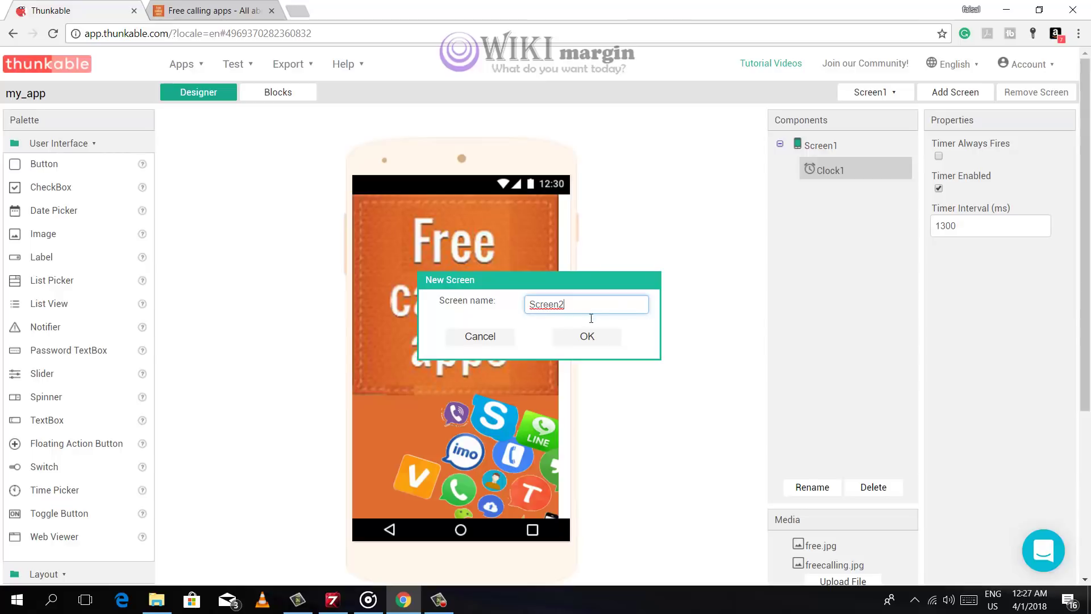
double_click(590, 311)
type("home")
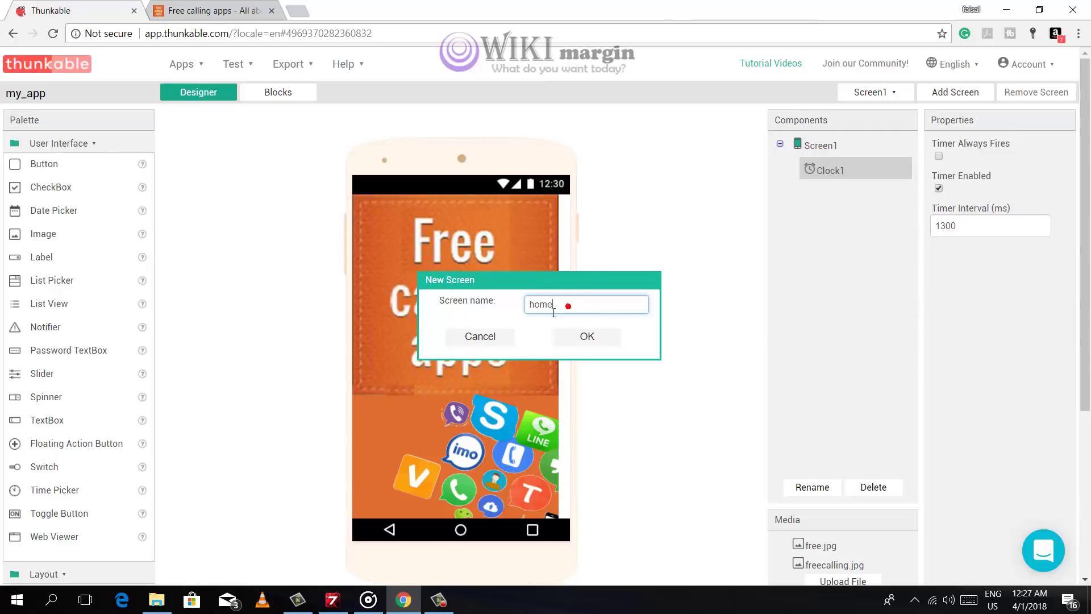
left_click_drag(567, 306, 521, 311)
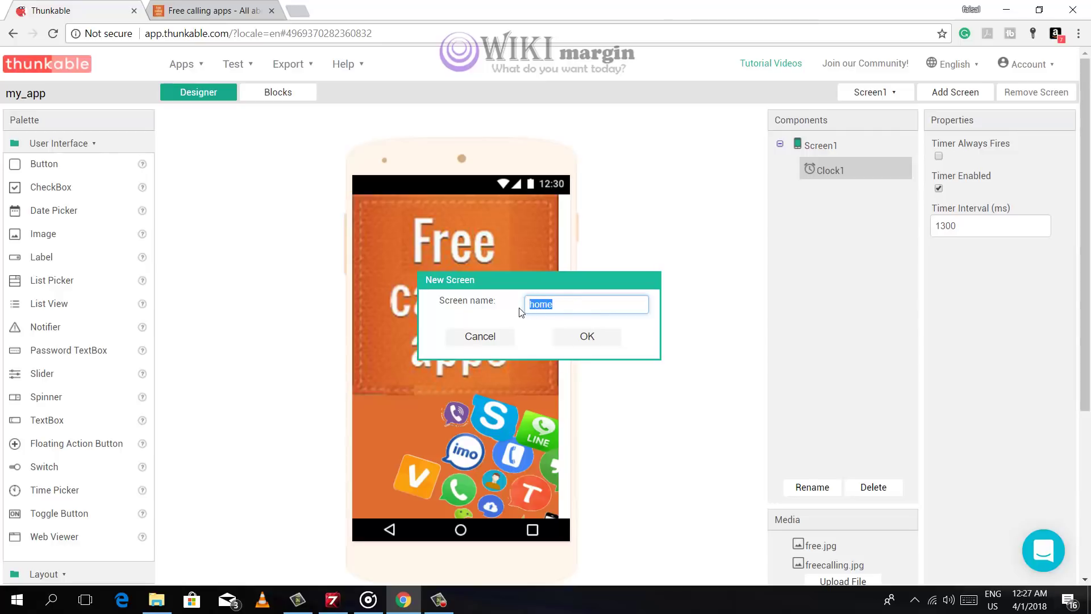
left_click(605, 340)
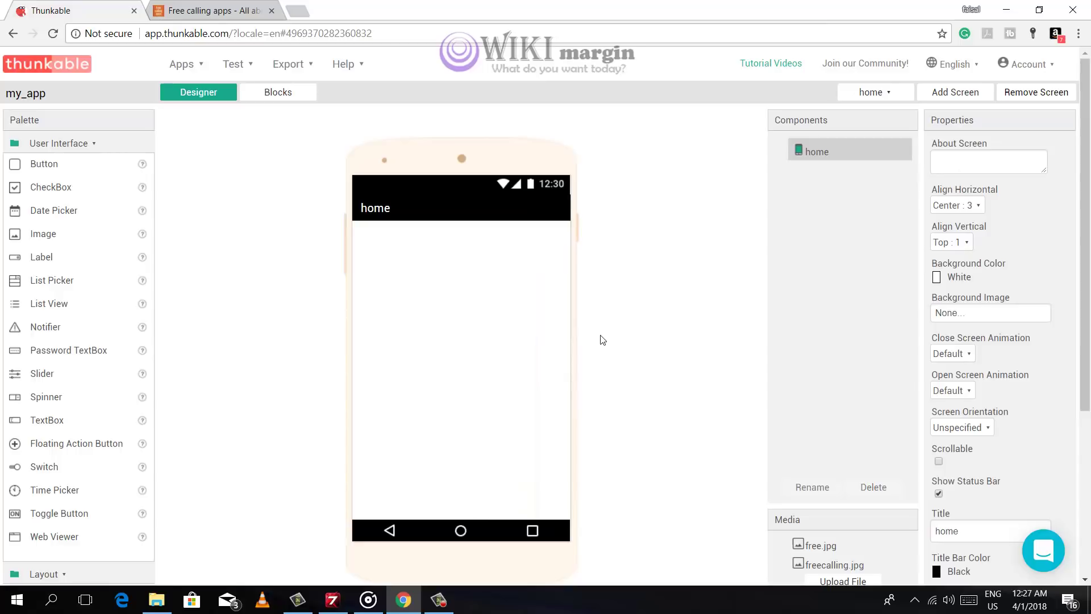
Uncheck Title Visible on the home screen to hide its title bar.
scroll(421, 224, "down", 3)
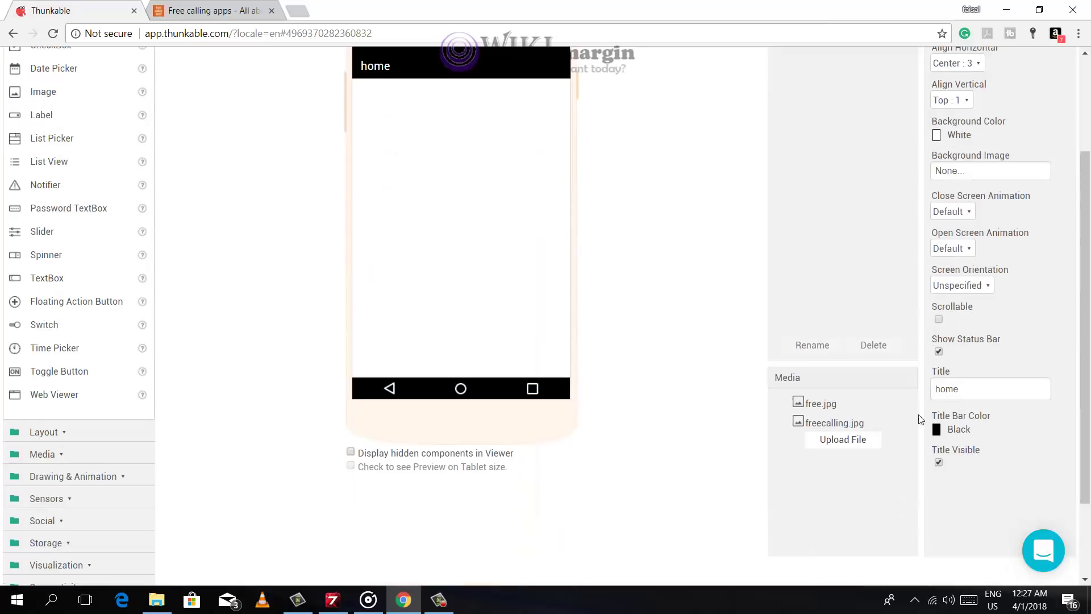
left_click(938, 463)
scroll(854, 461, "up", 3)
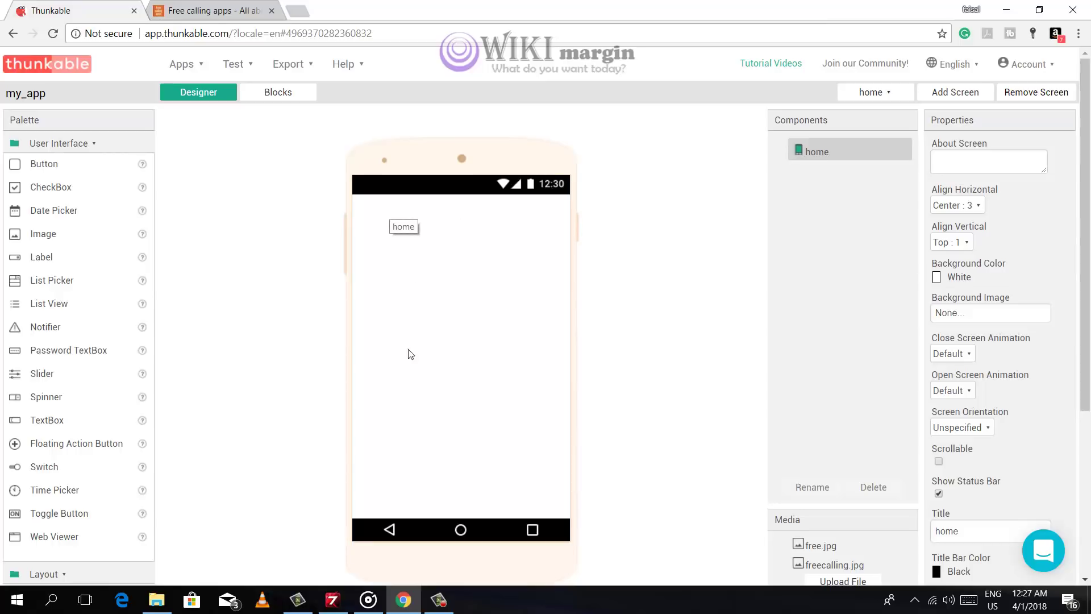
Drag a Web Viewer from the User Interface group onto the home screen.
left_click(95, 144)
left_click(95, 145)
left_click_drag(41, 542, 452, 391)
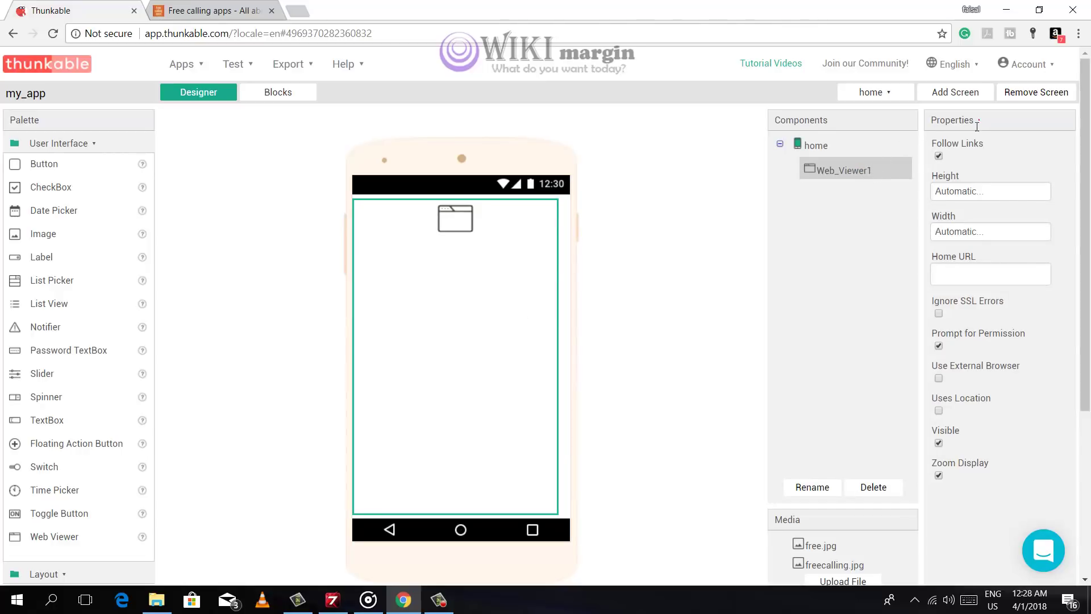
left_click_drag(980, 124, 934, 127)
Keep Web_Viewer1's height and width Automatic, then bring up the freecallingapps.net site tab.
left_click(986, 192)
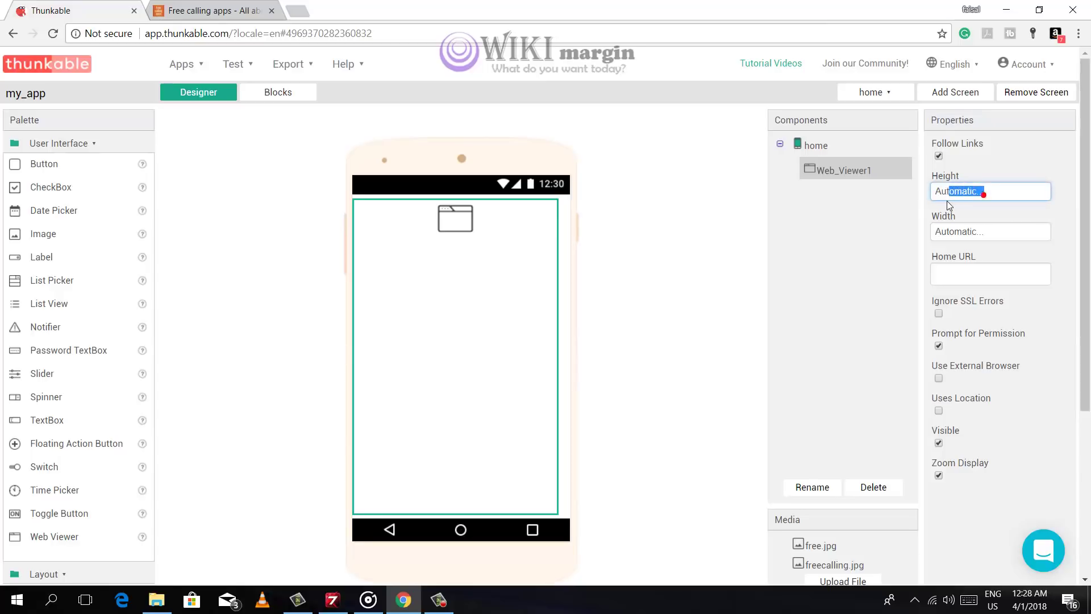
left_click(990, 171)
left_click_drag(986, 233, 939, 233)
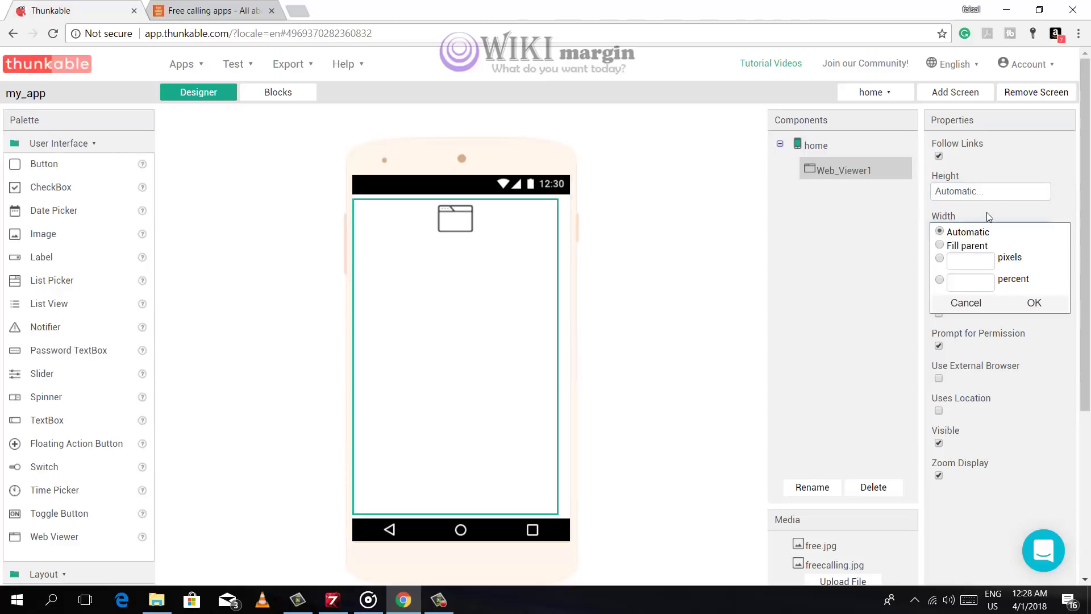
left_click(986, 212)
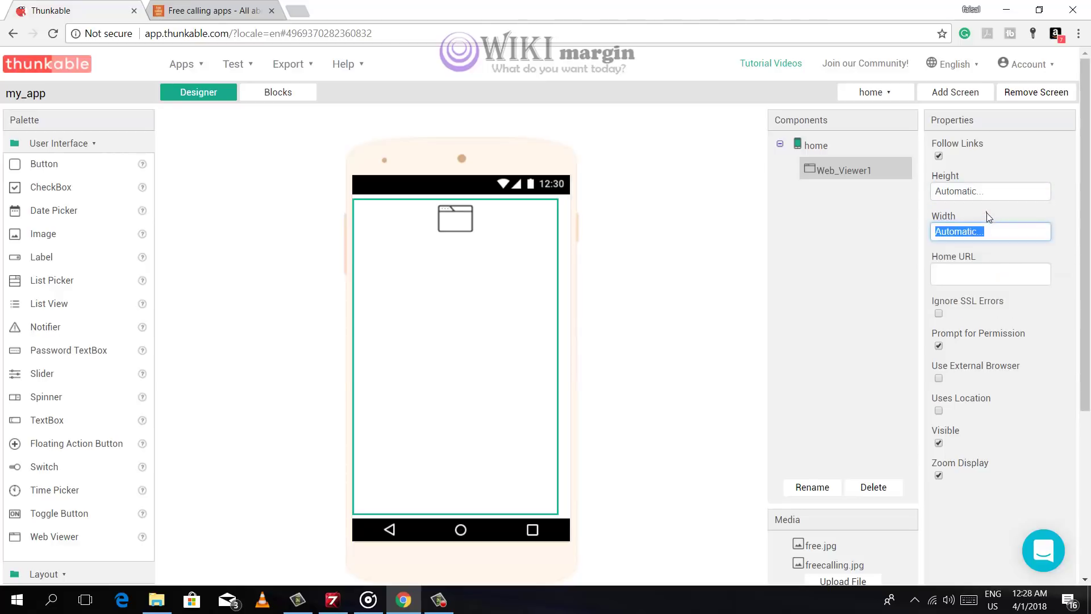
left_click(1044, 305)
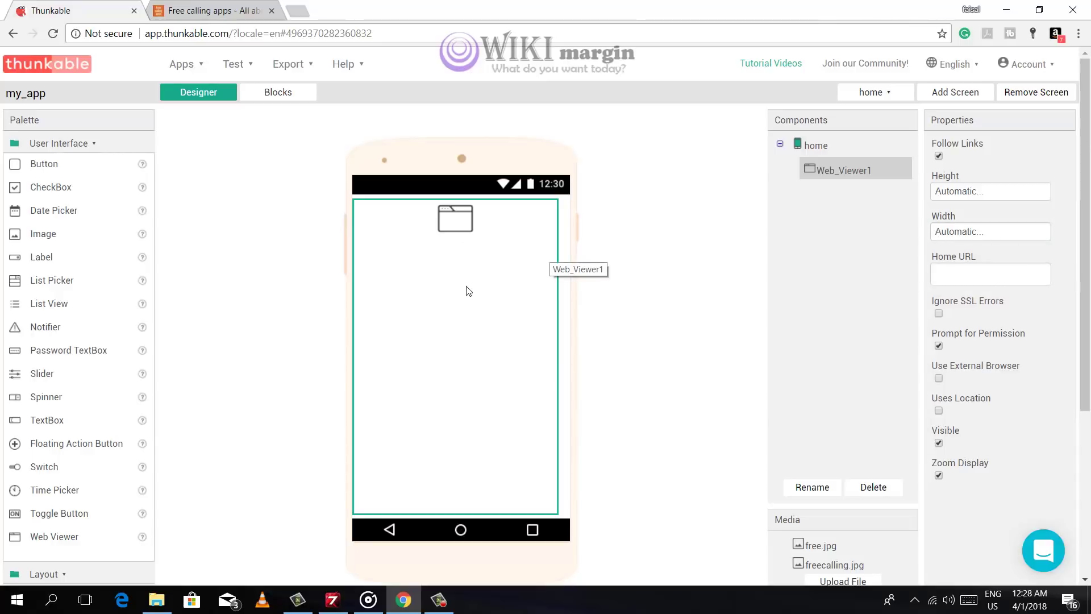
left_click(189, 10)
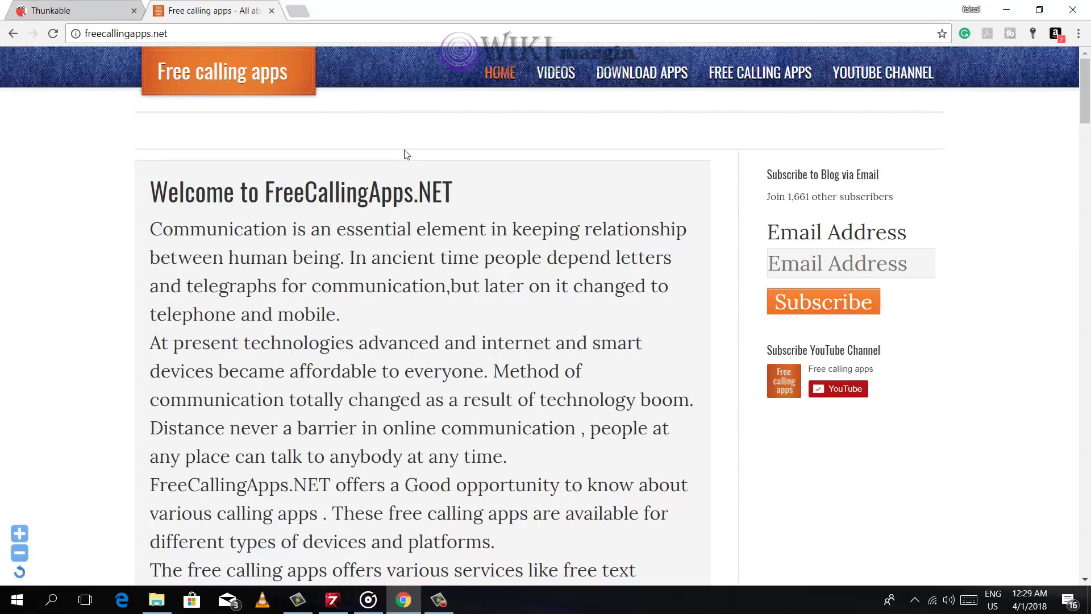
double_click(163, 33)
left_click_drag(165, 45, 78, 41)
left_click(78, 10)
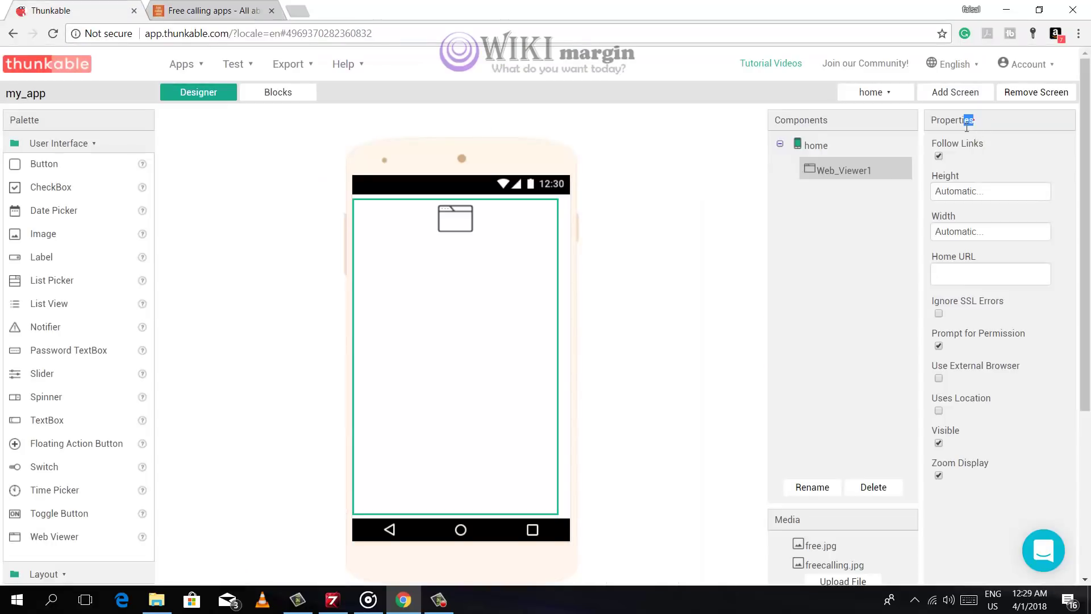
left_click_drag(967, 127, 931, 122)
left_click(961, 278)
left_click(954, 278)
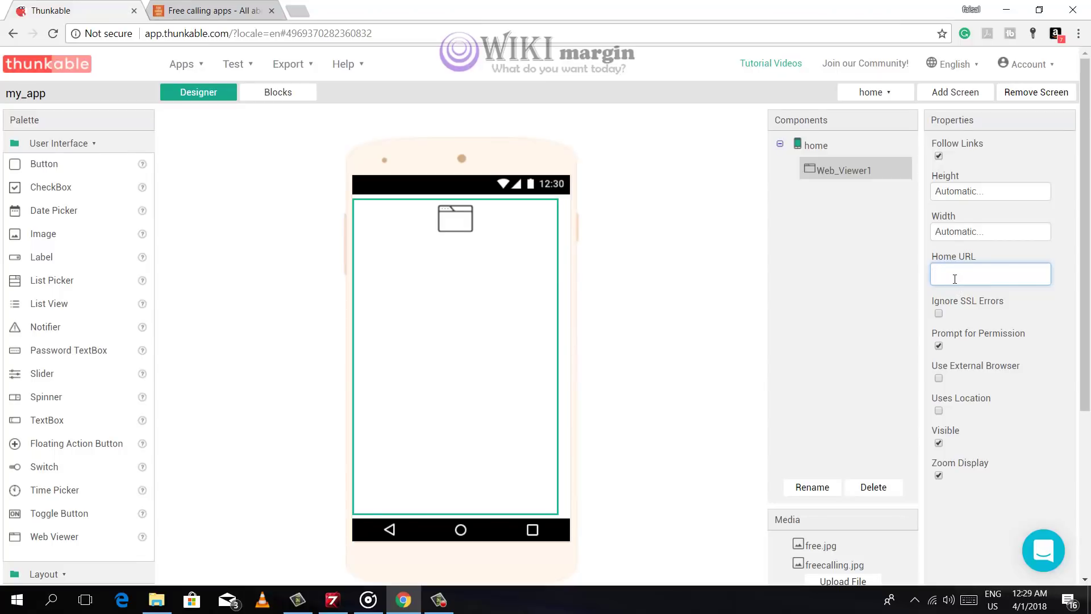
type("http://freecallingapps.net/")
left_click(1037, 316)
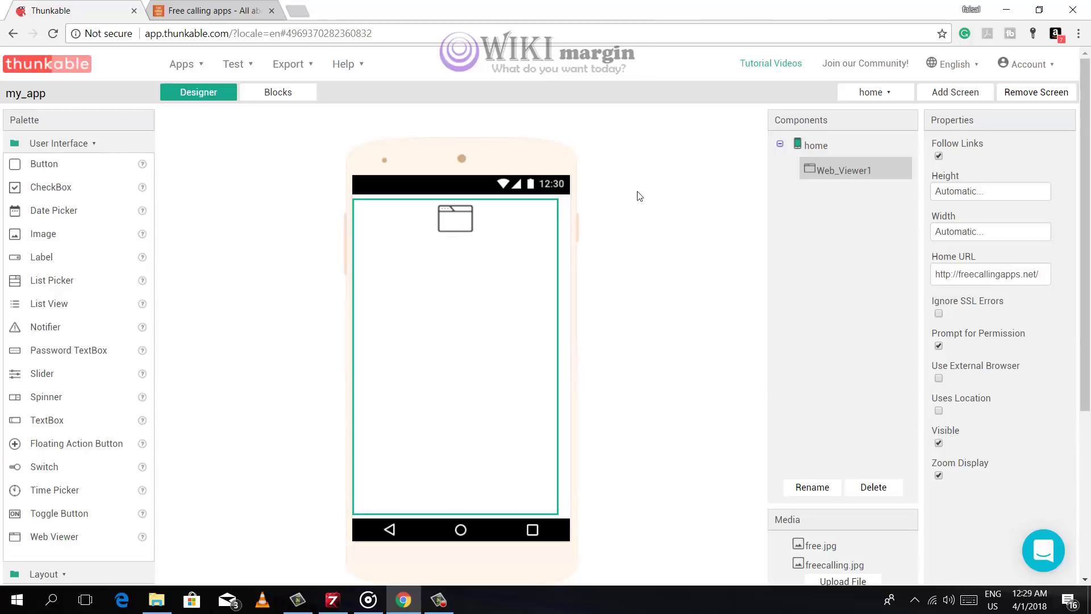
left_click(884, 94)
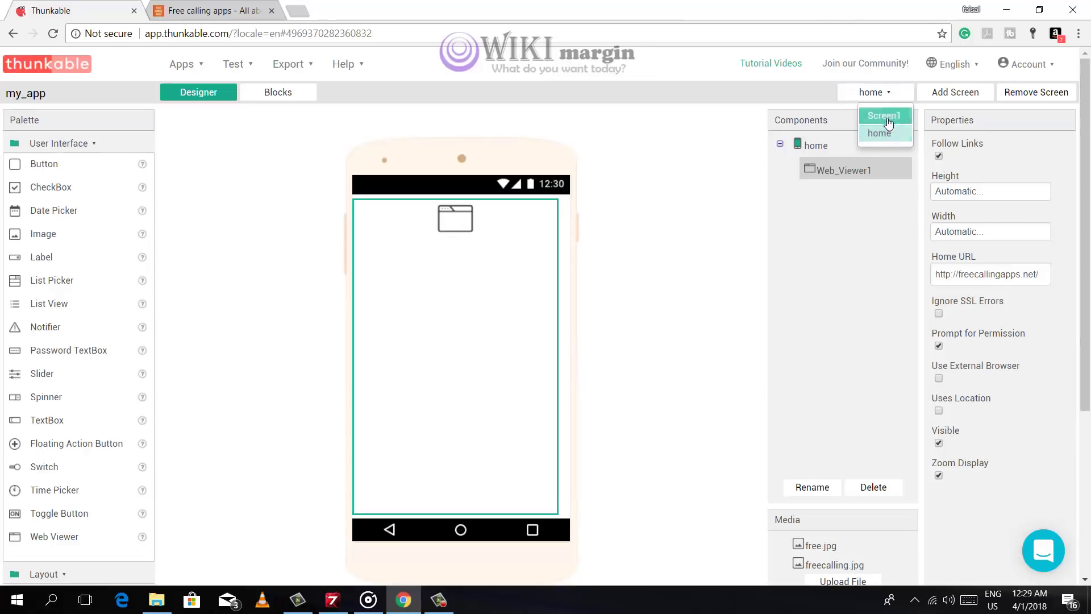
Select Screen1, dismiss the pop-up notification, and open Screen1's Blocks editor.
left_click(878, 92)
left_click(889, 117)
left_click(890, 97)
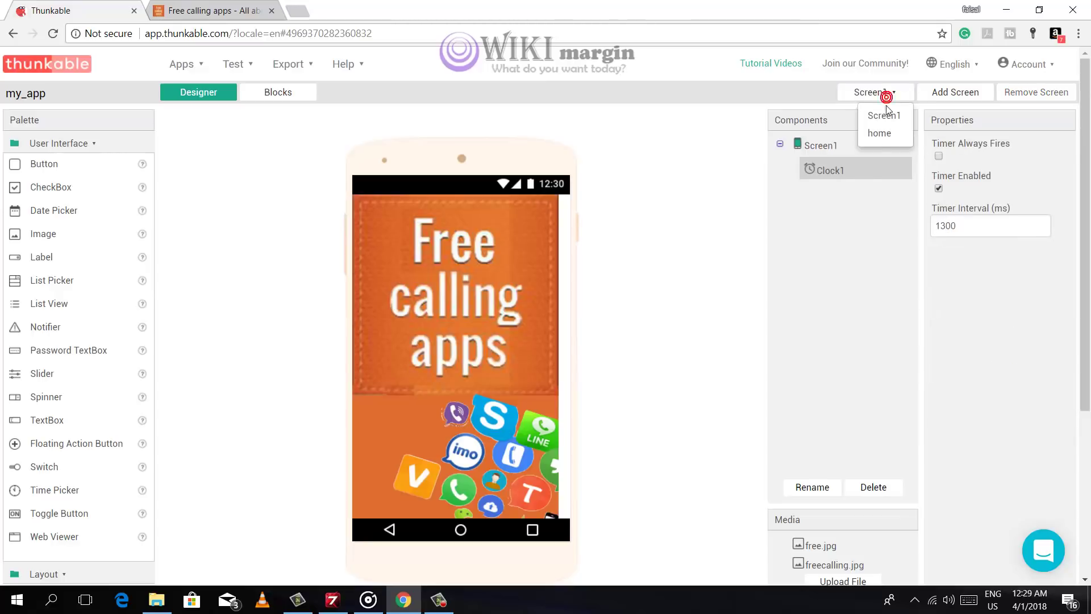
left_click(889, 132)
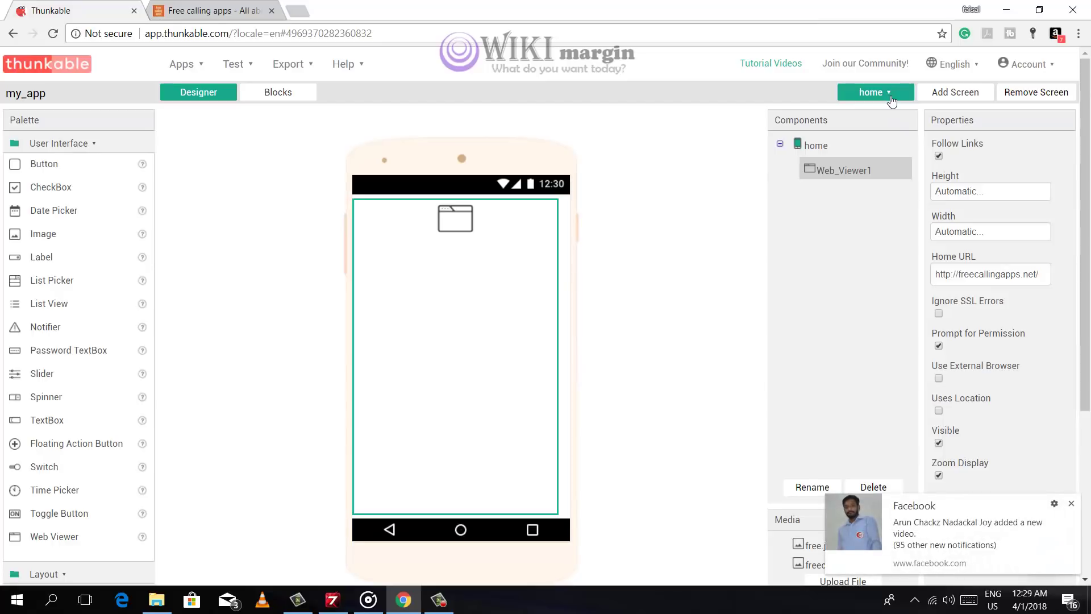
left_click(1071, 504)
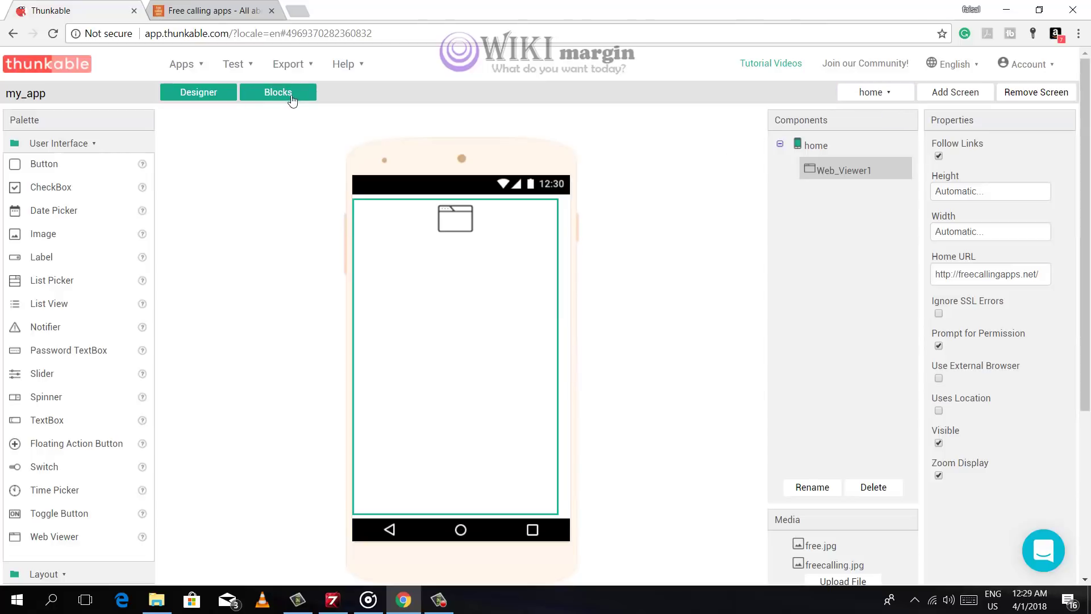
left_click(274, 95)
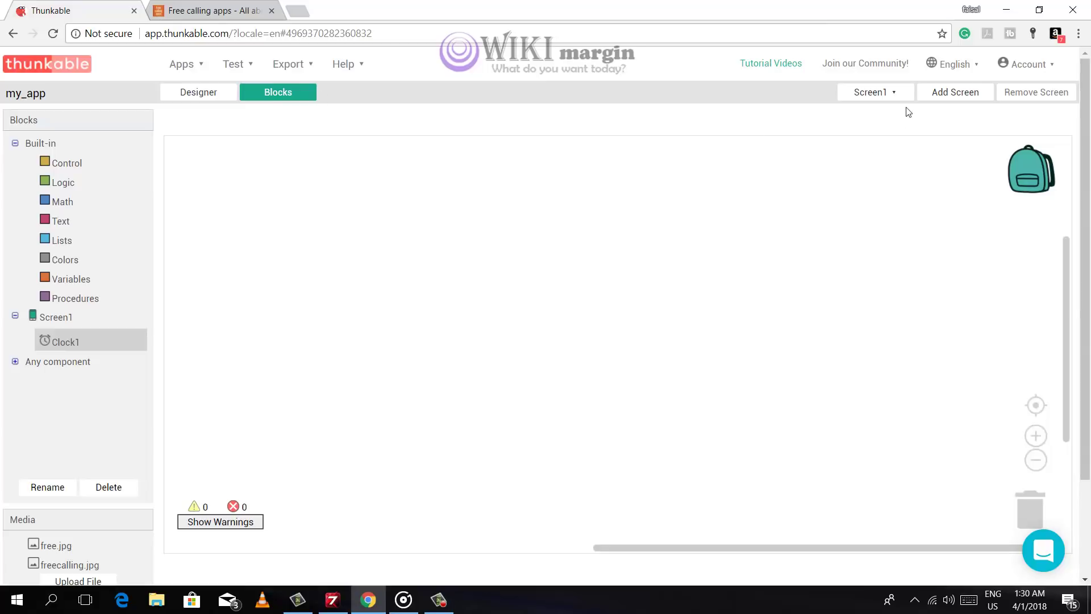
Place a when Clock1.Timer event block from Clock1's blocks on Screen1's workspace.
left_click(902, 93)
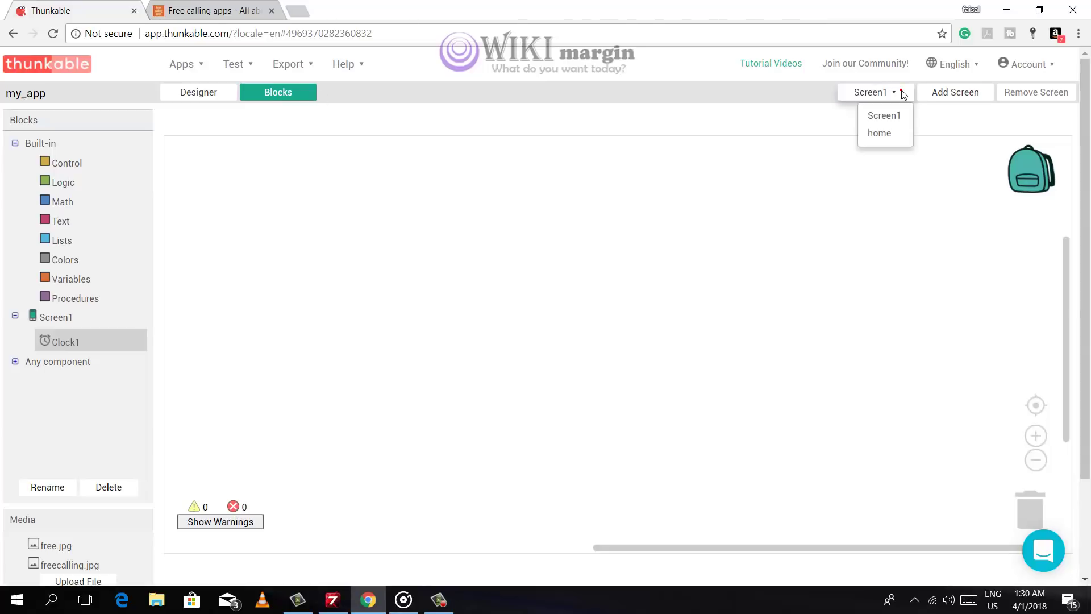
left_click(898, 122)
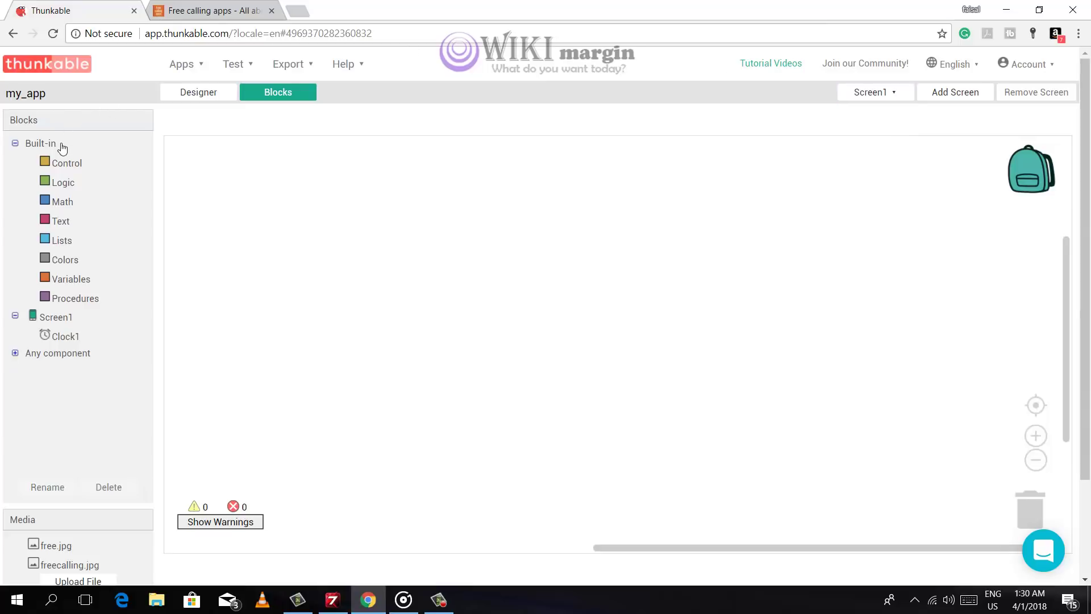
left_click(65, 340)
scroll(404, 278, "up", 5)
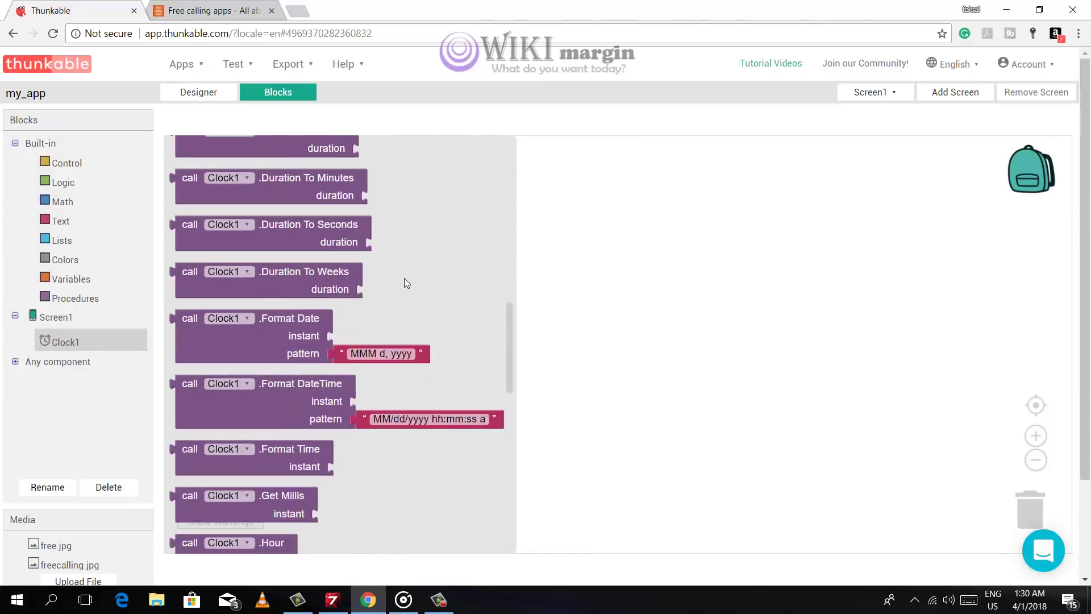
scroll(404, 278, "up", 5)
scroll(383, 226, "up", 5)
left_click(196, 168)
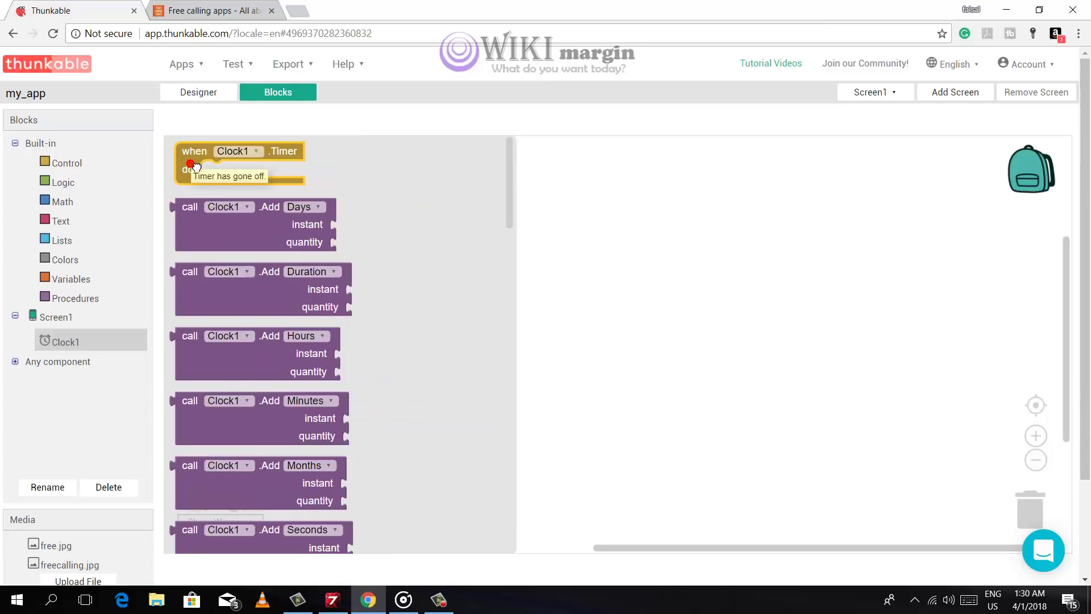
mouse_move(196, 168)
left_mouse_down()
mouse_move(380, 204)
mouse_move(309, 200)
left_mouse_up()
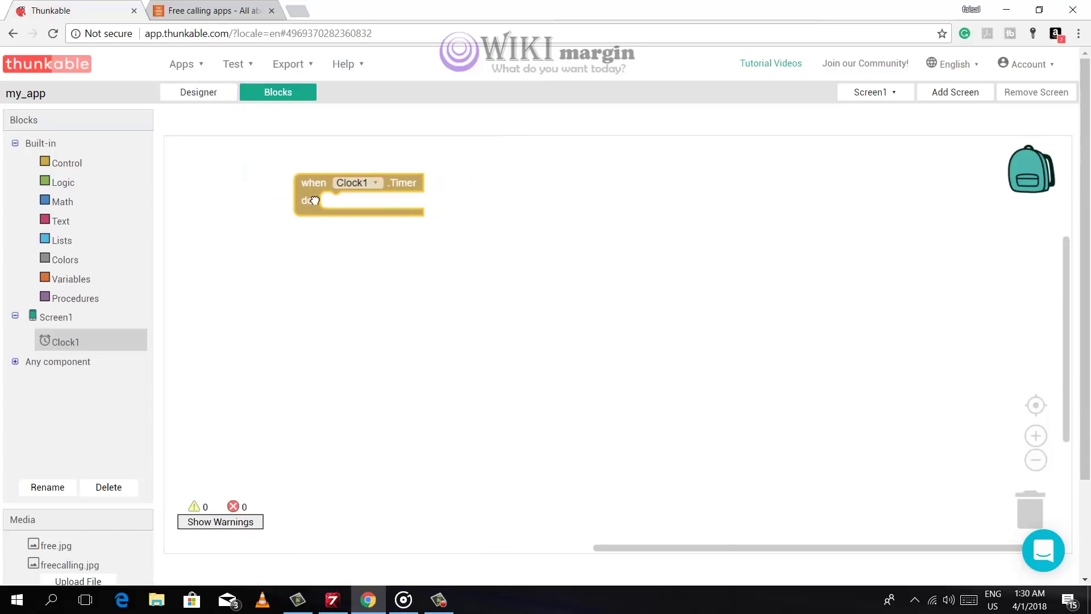
Snap a set Clock1.Timer Enabled to block into the timer event's do slot.
left_click(63, 343)
scroll(414, 406, "down", 5)
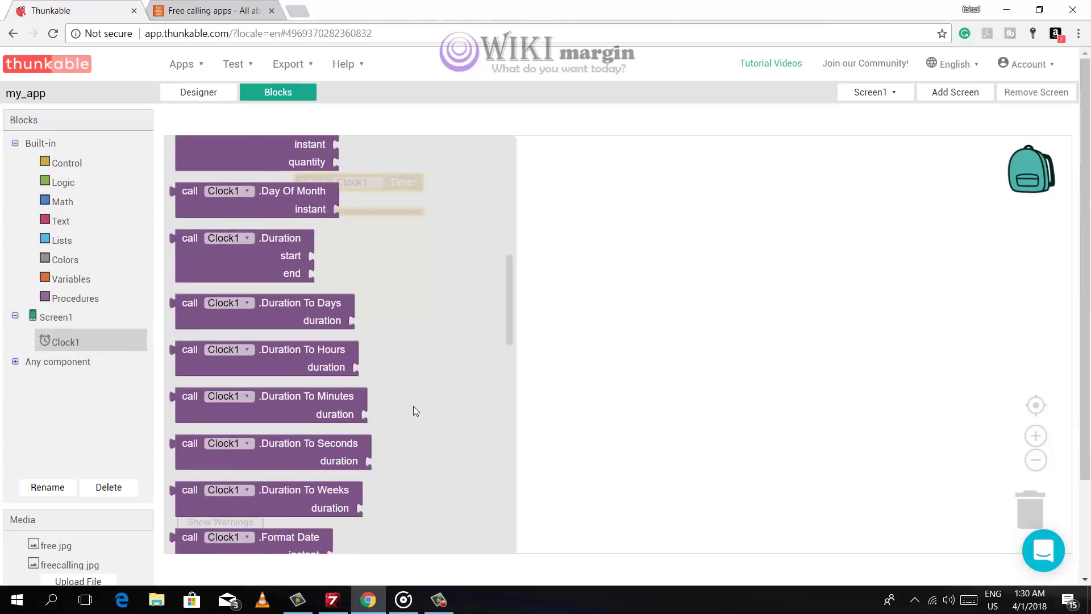
scroll(413, 406, "down", 5)
scroll(413, 405, "down", 1)
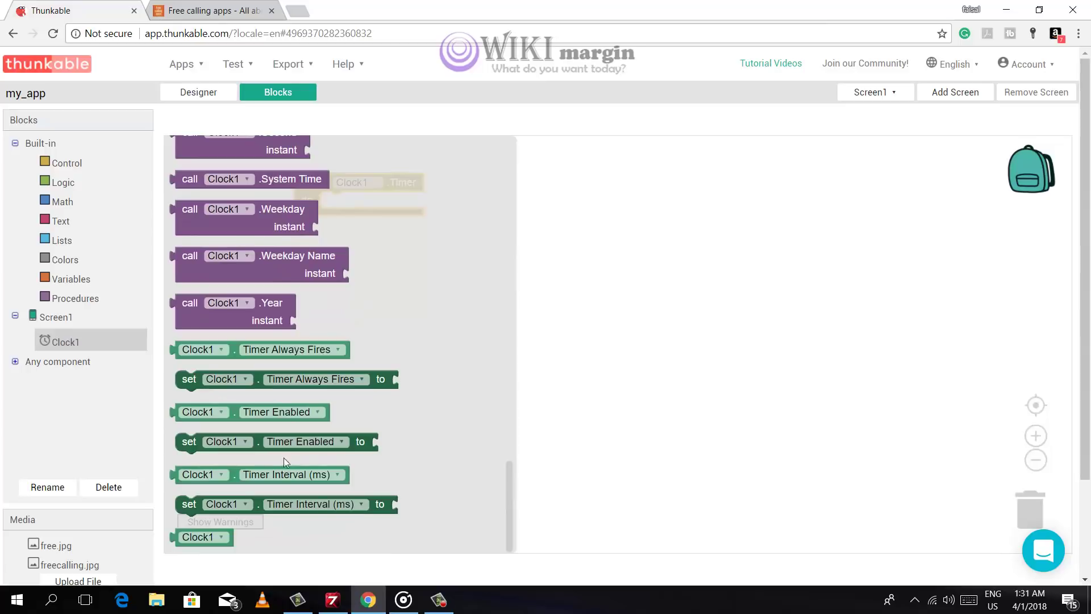
mouse_move(196, 443)
left_mouse_down()
mouse_move(431, 322)
mouse_move(339, 214)
left_mouse_up()
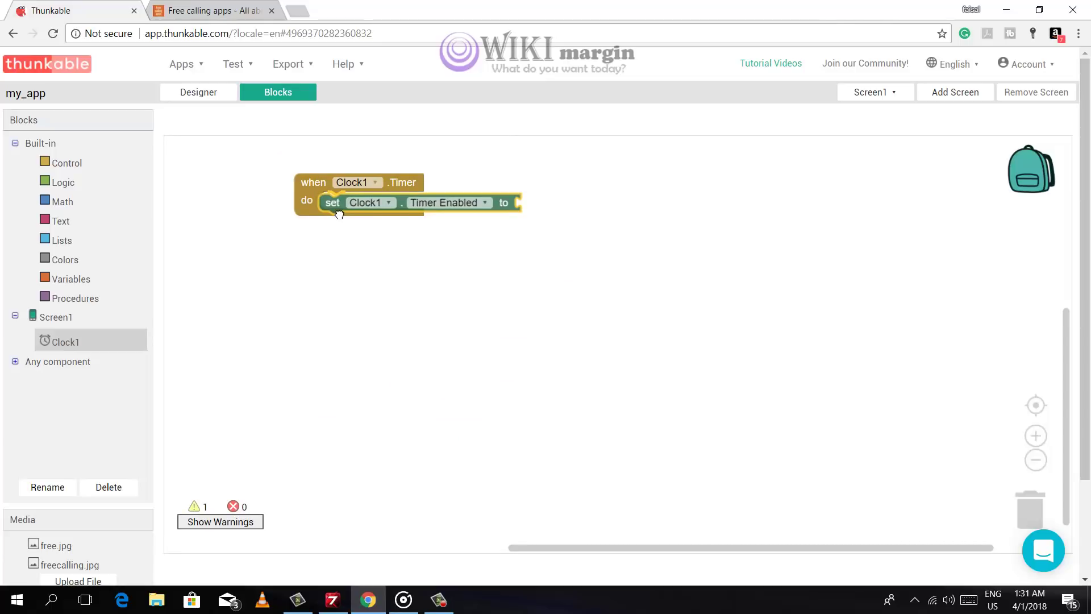
left_click_drag(339, 215, 339, 214)
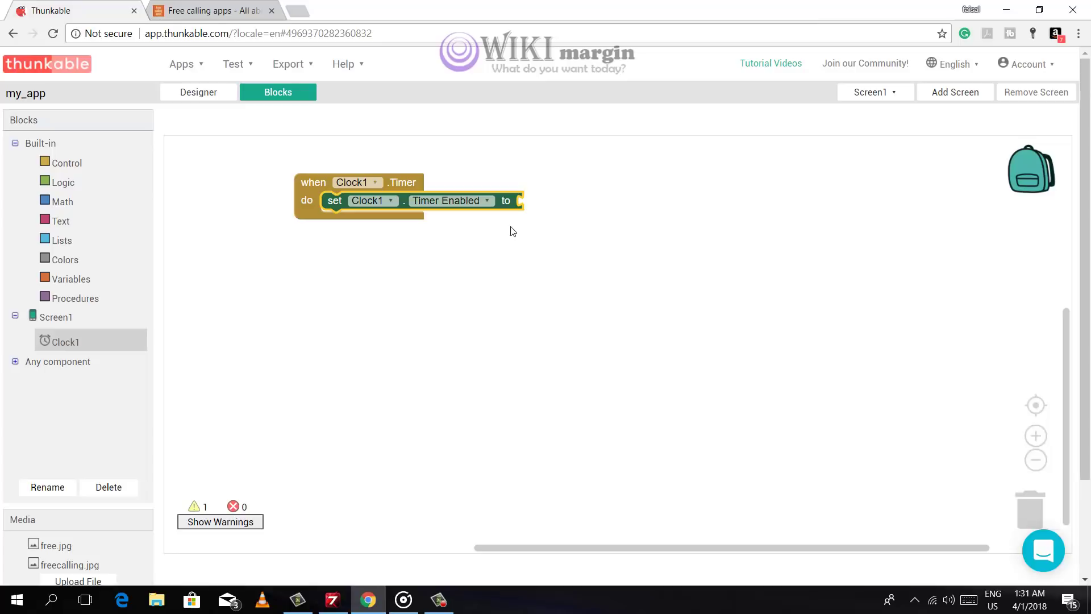
Plug a false Logic block into the set Clock1.Timer Enabled socket.
left_click(48, 186)
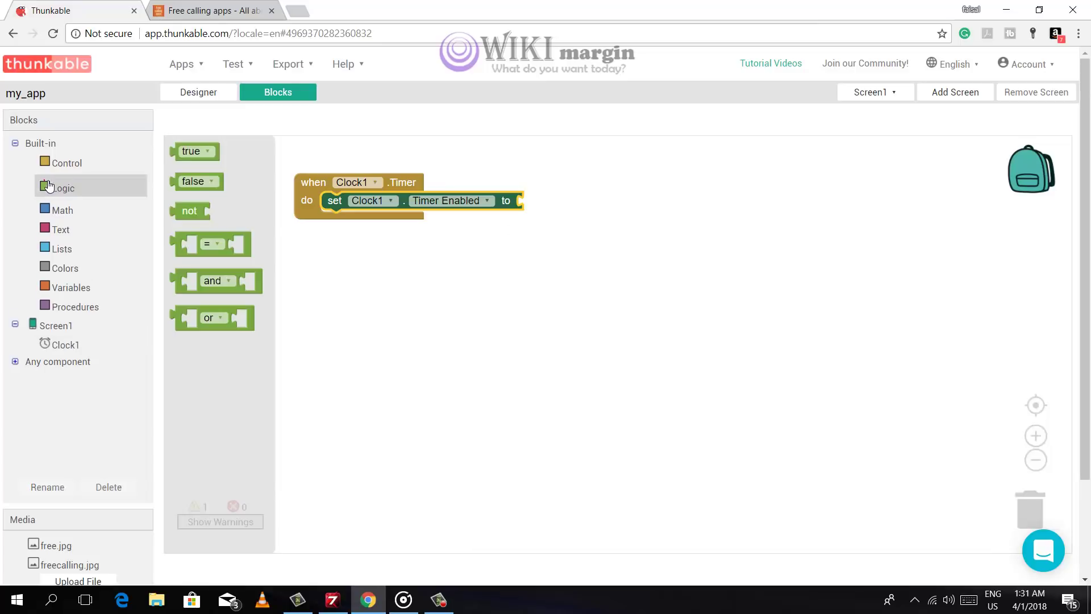
left_click(180, 182)
left_click_drag(181, 182, 537, 212)
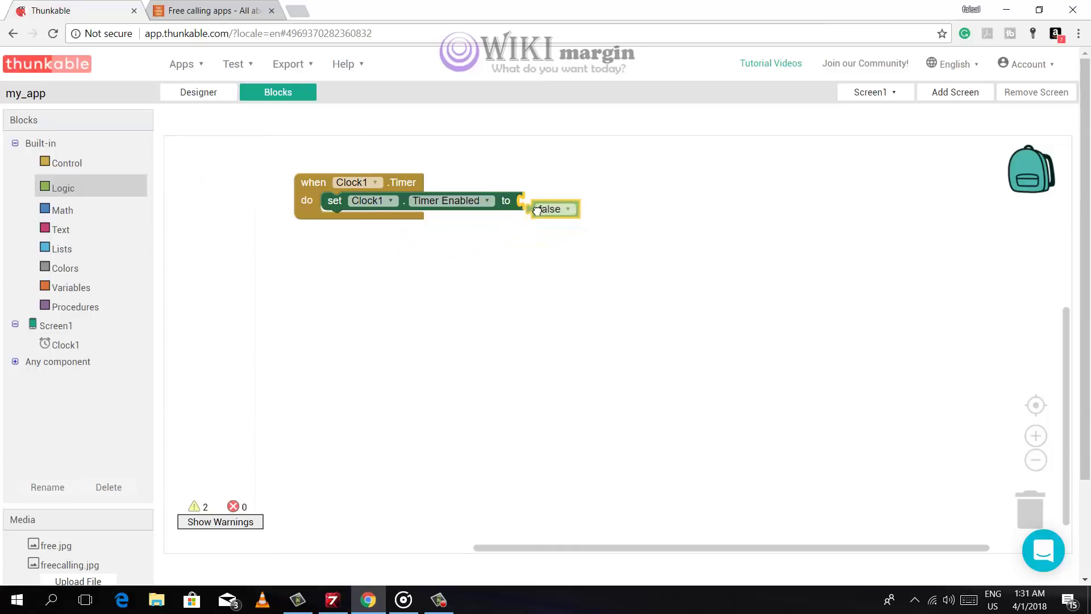
left_click_drag(537, 212, 529, 204)
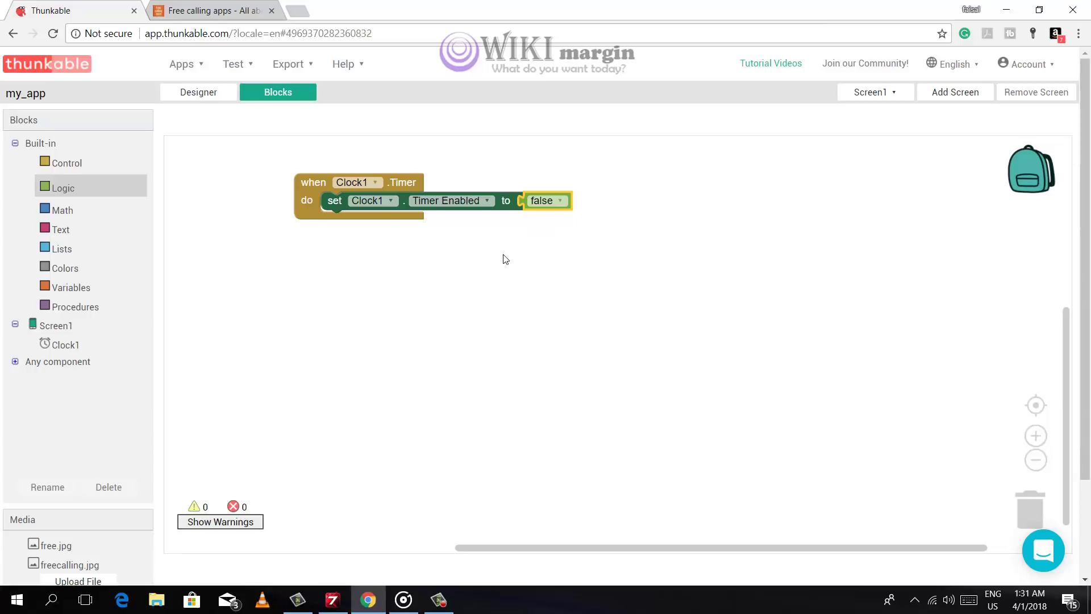
left_click(49, 164)
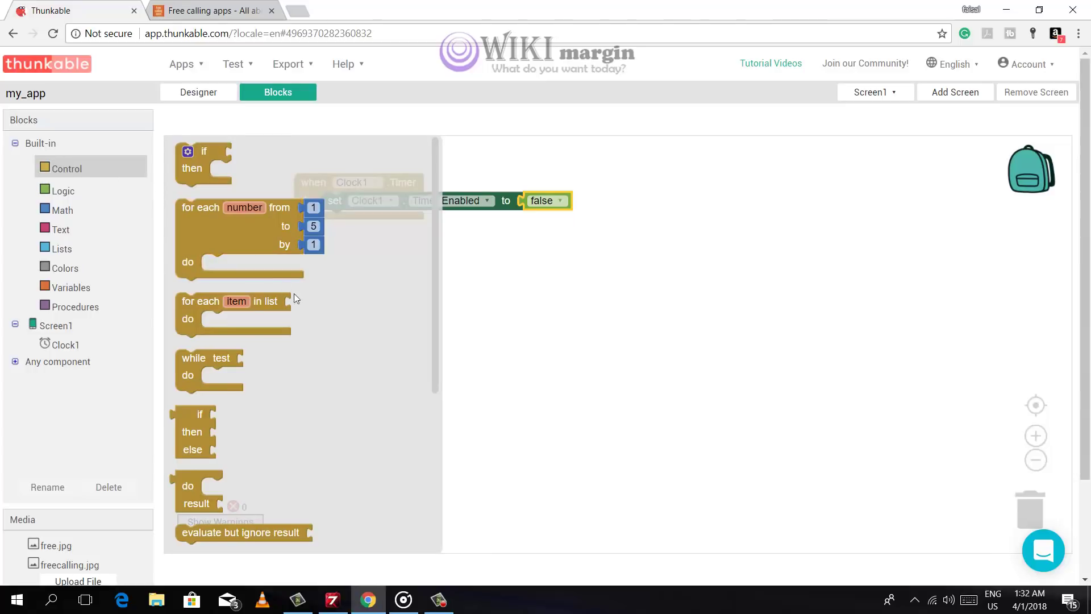
Add an open another screen block under the setter with an empty text block as screenName.
scroll(311, 309, "down", 5)
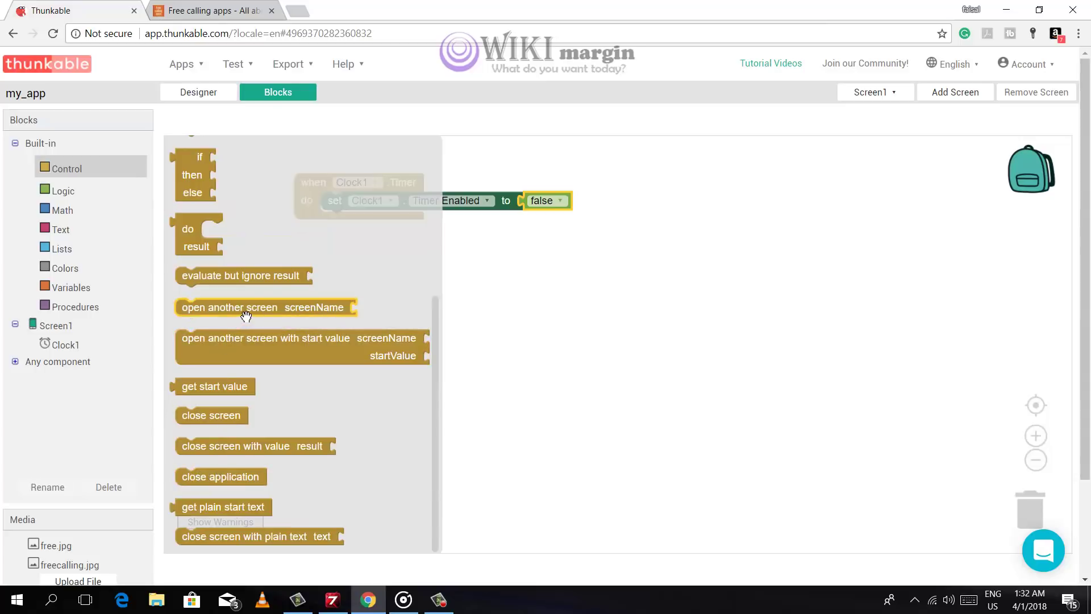
mouse_move(246, 316)
left_mouse_down()
mouse_move(451, 230)
mouse_move(394, 223)
left_mouse_up()
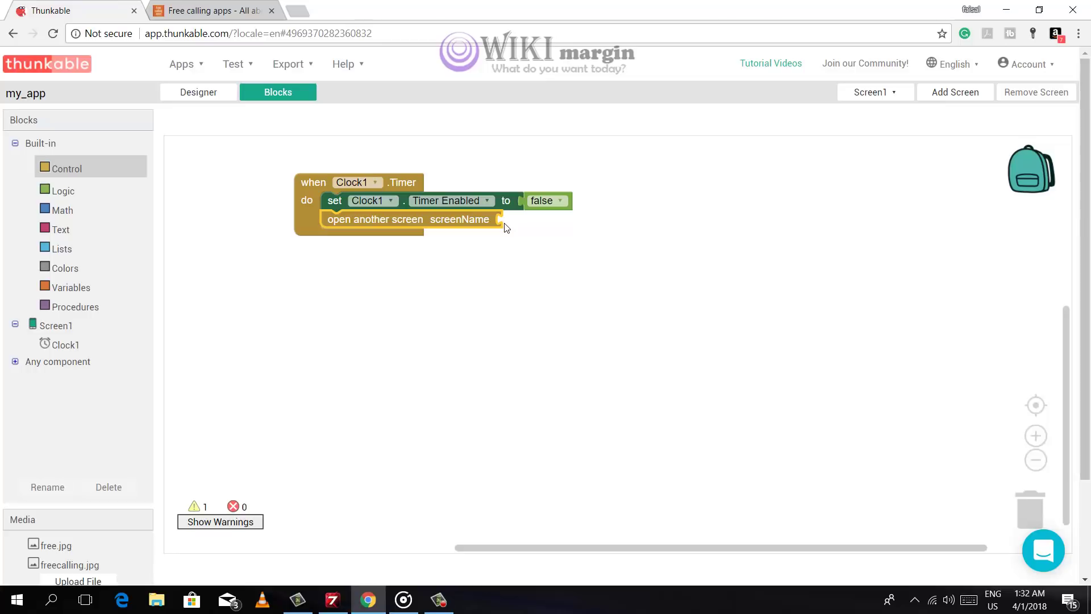
left_click(59, 227)
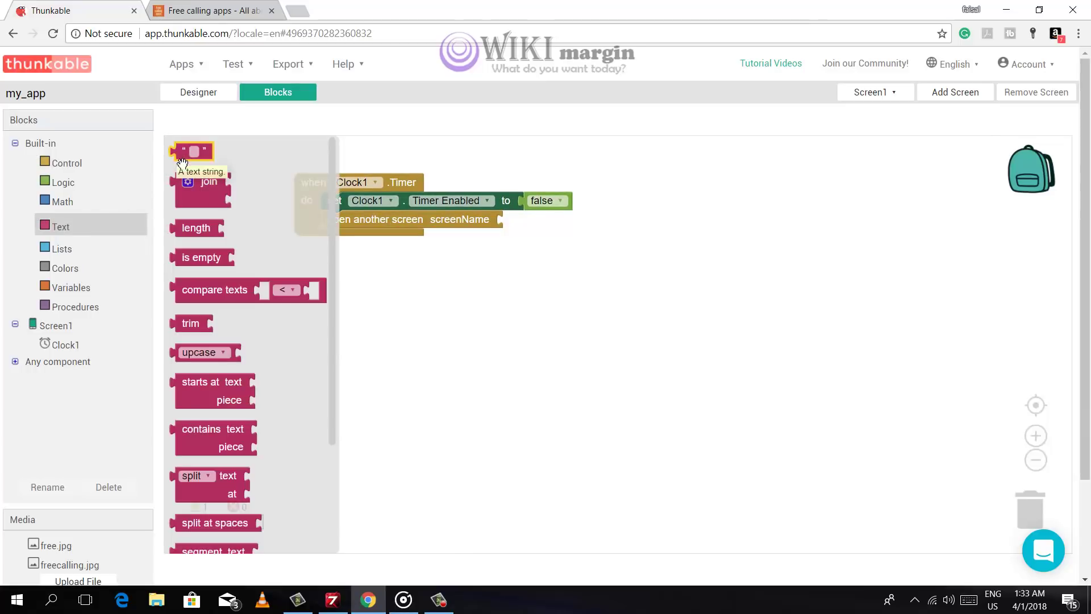
mouse_move(182, 163)
left_mouse_down()
mouse_move(526, 260)
mouse_move(503, 236)
left_mouse_up()
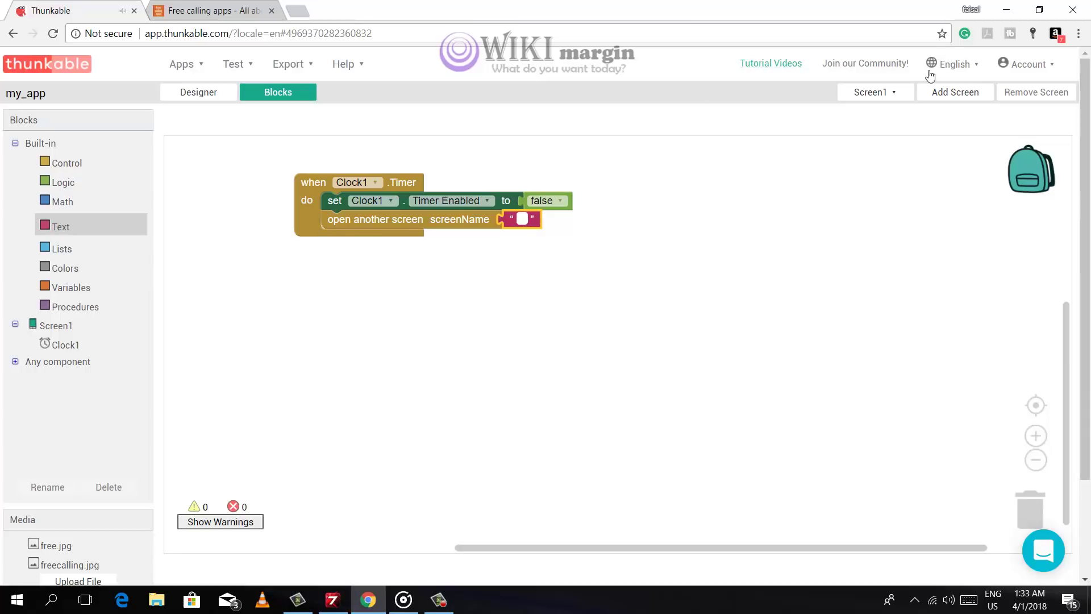
Type home into the screenName text block.
left_click(904, 98)
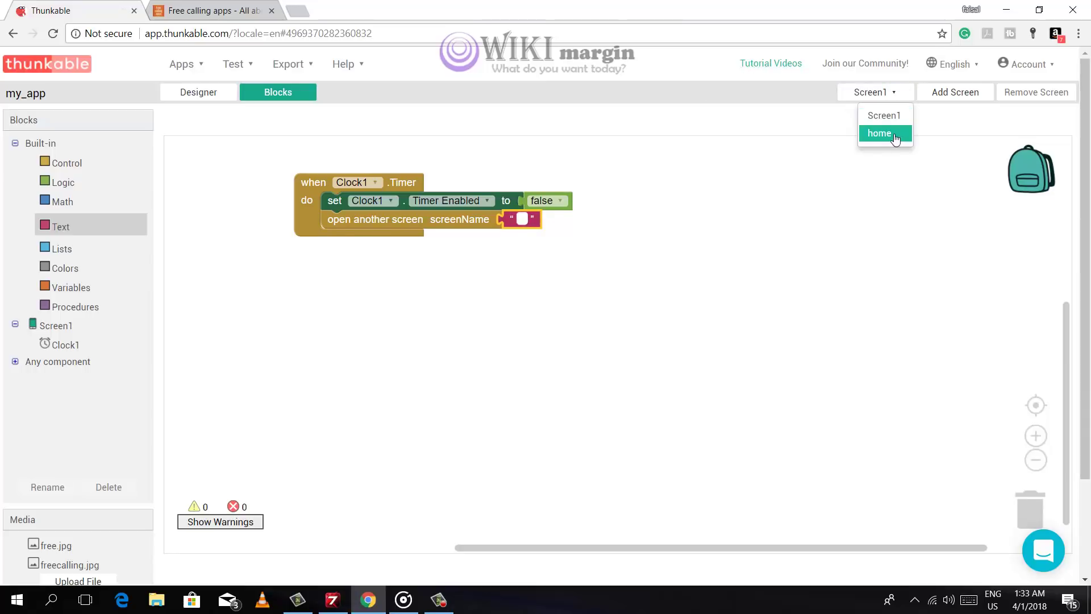
left_click(523, 219)
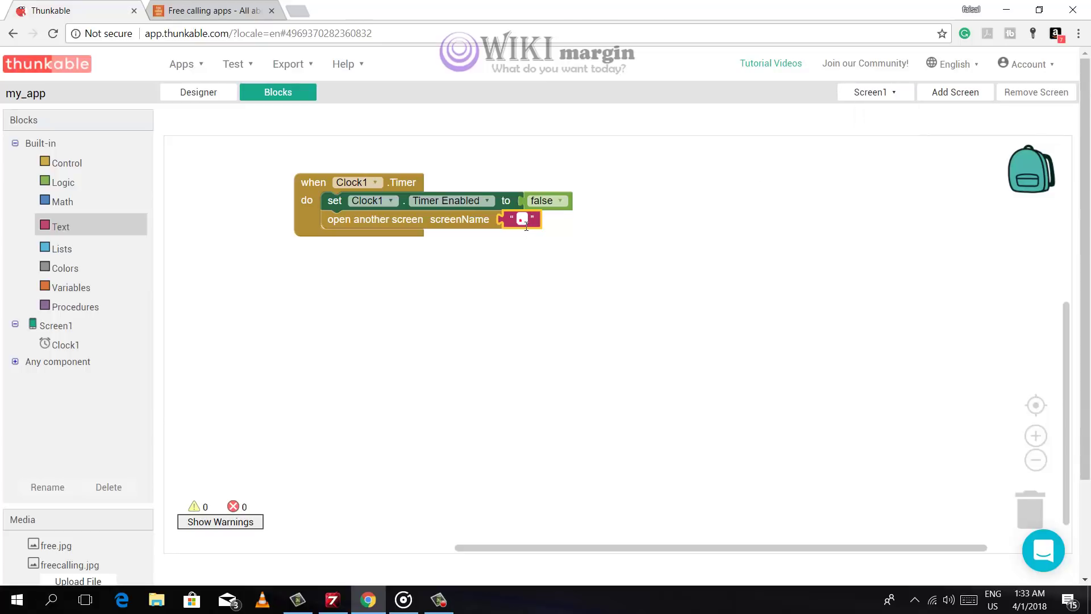
type("hom")
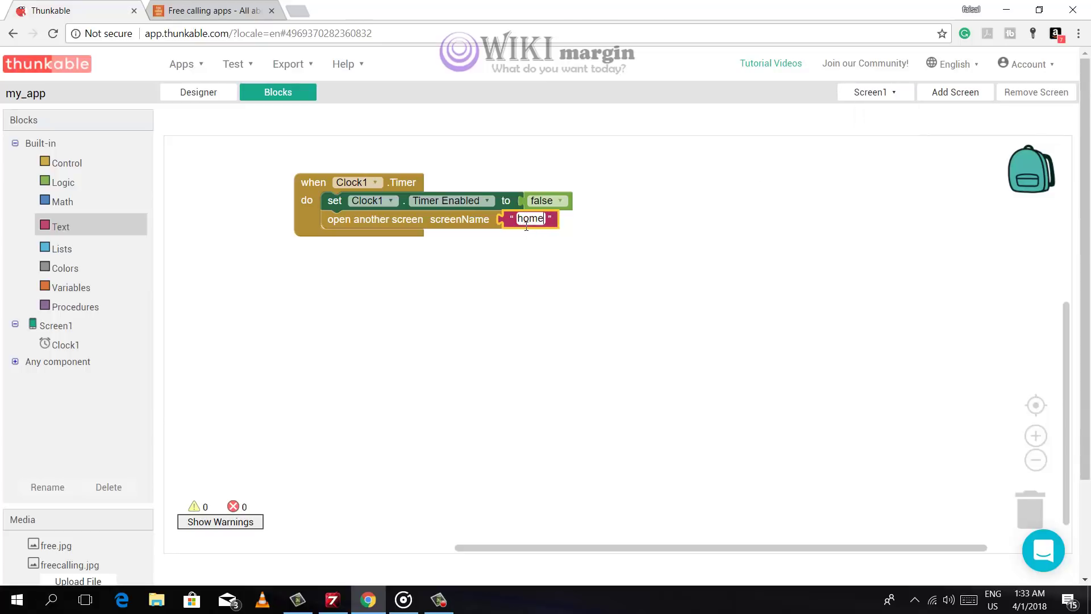
type("e")
key("Return")
left_click(614, 224)
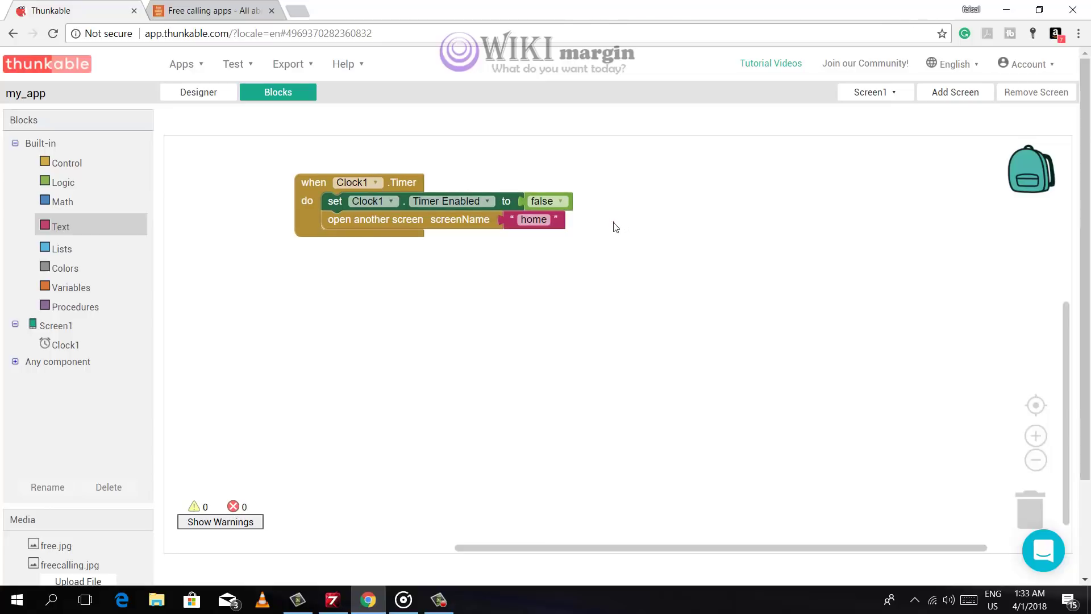
Return to Screen1's Designer and dismiss the Network Error message.
left_click(890, 92)
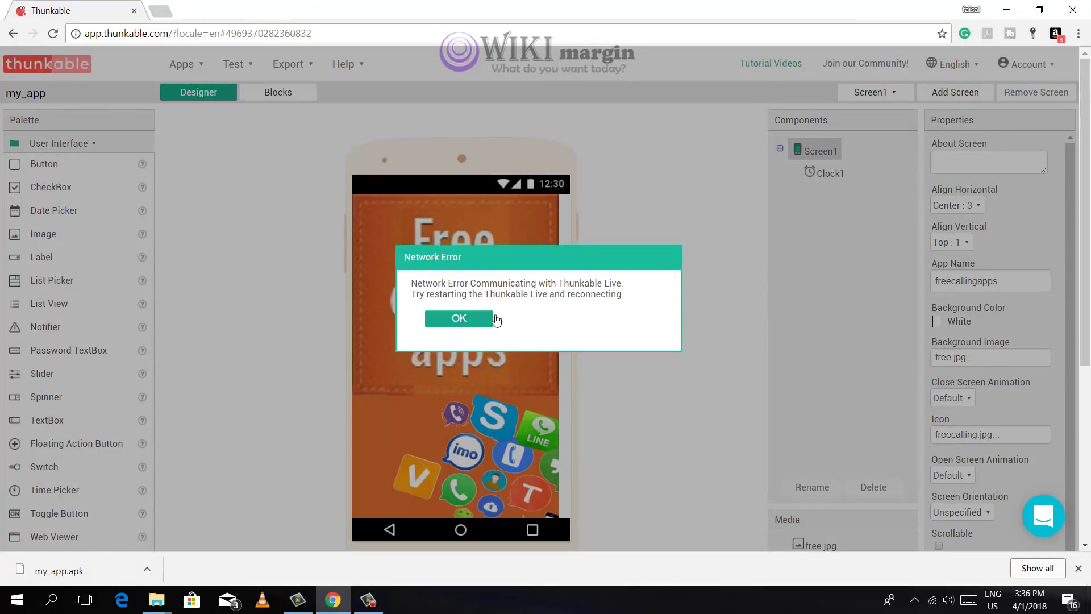
left_click(484, 320)
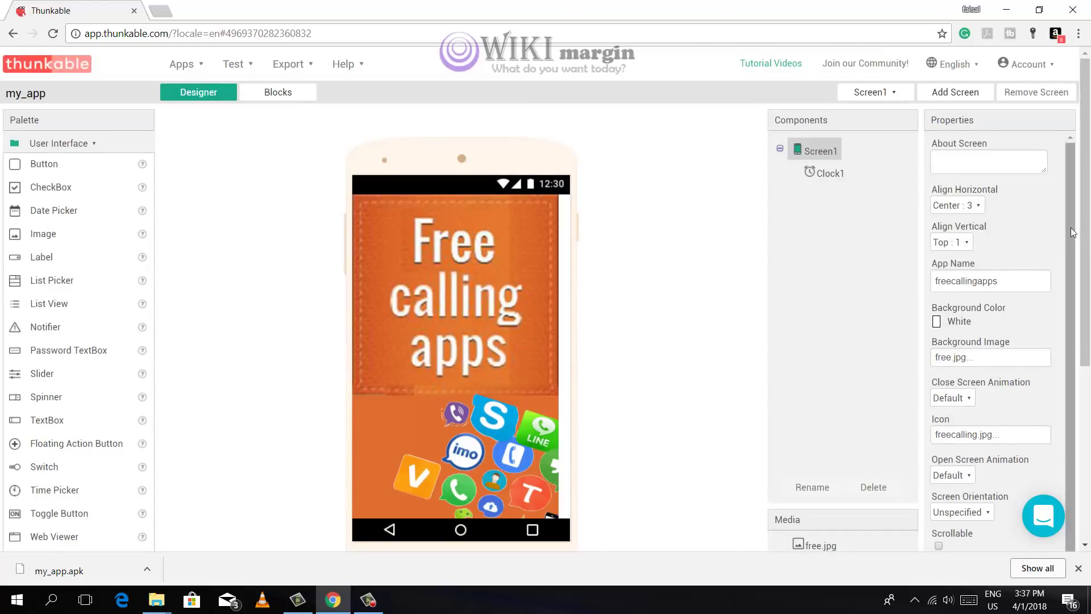
scroll(1073, 232, "down", 2)
scroll(1073, 231, "up", 2)
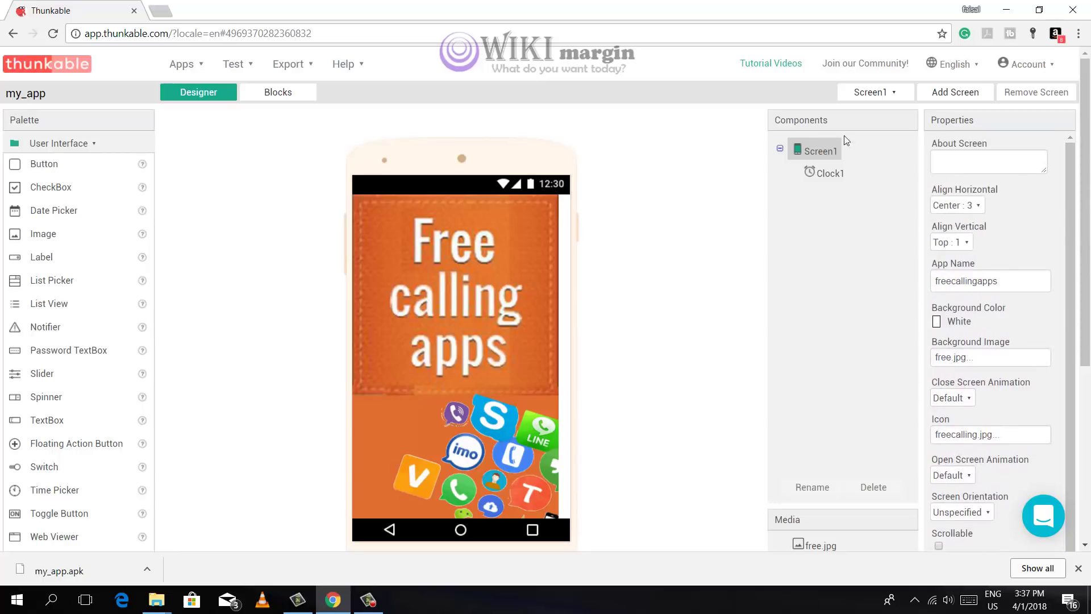
Set Screen1's Open Screen Animation property to Zoom.
left_click(874, 92)
left_click(886, 131)
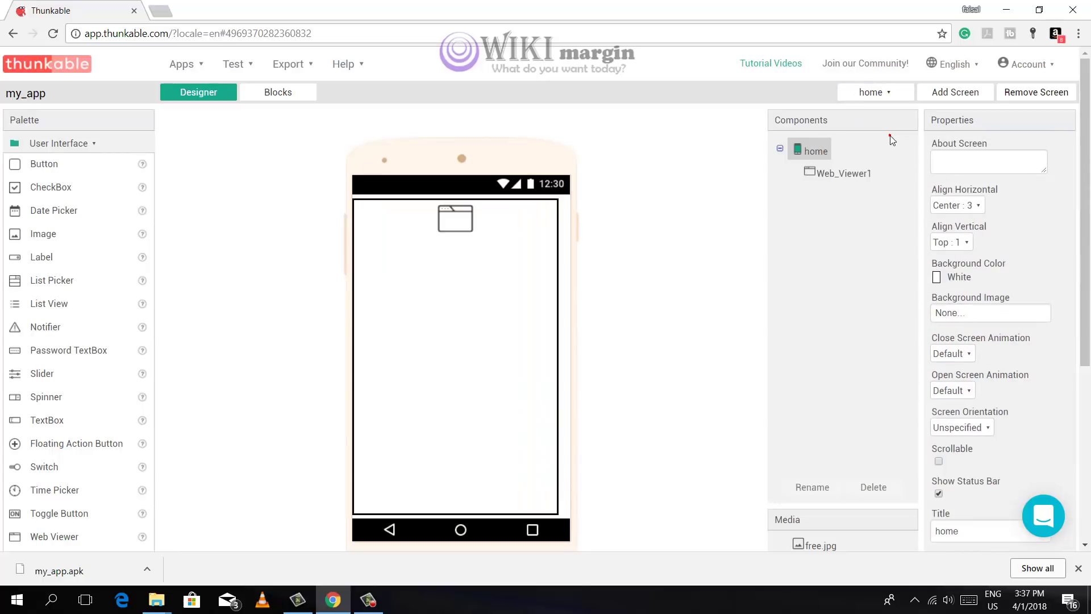
left_click(895, 96)
left_click(895, 116)
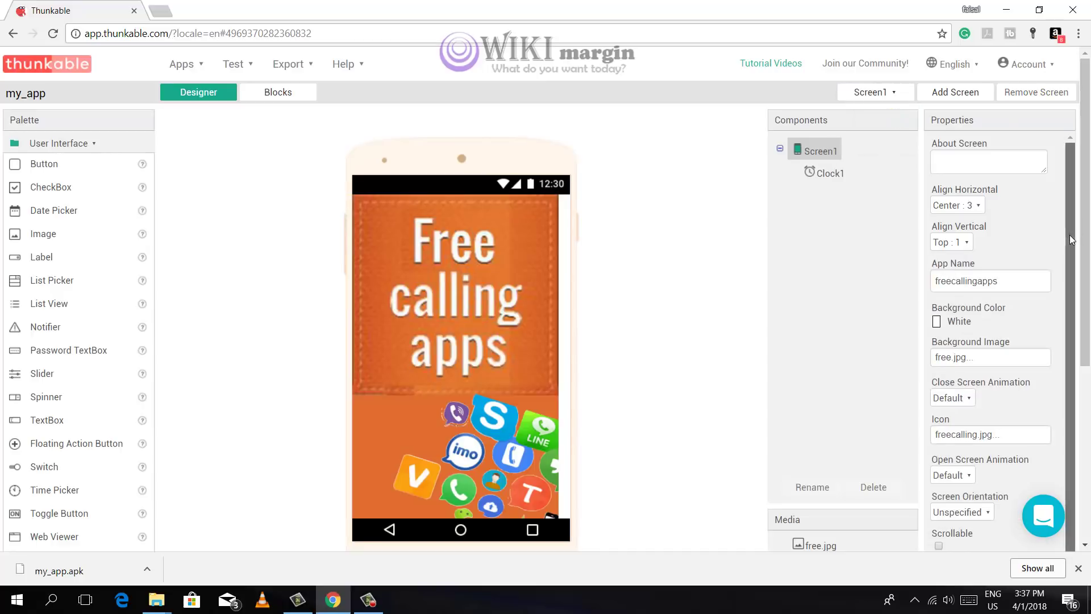
scroll(1071, 239, "down", 3)
left_click_drag(1032, 298, 939, 304)
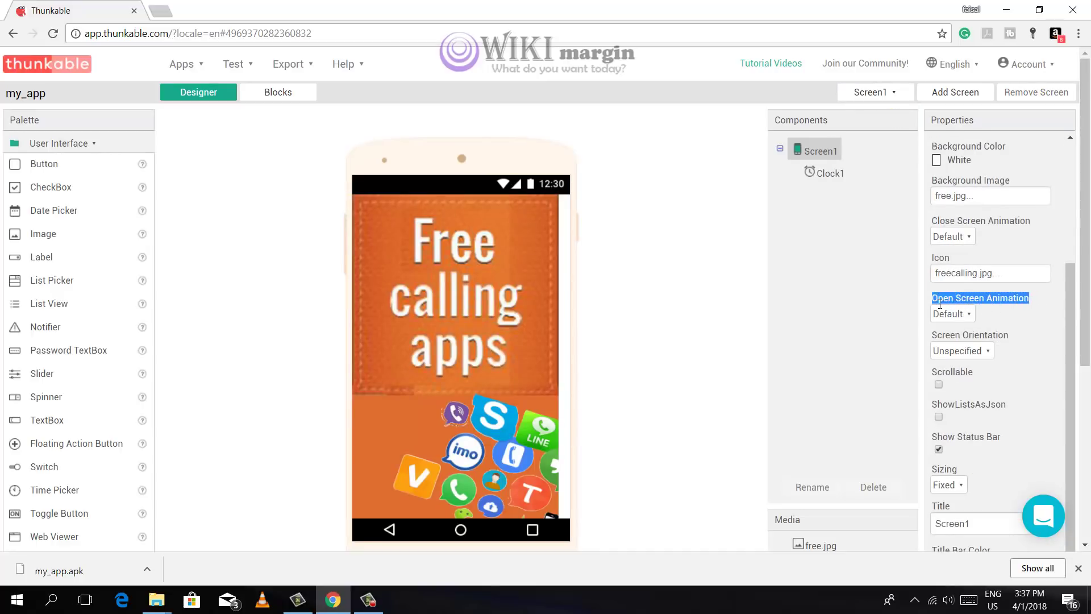
left_click(970, 315)
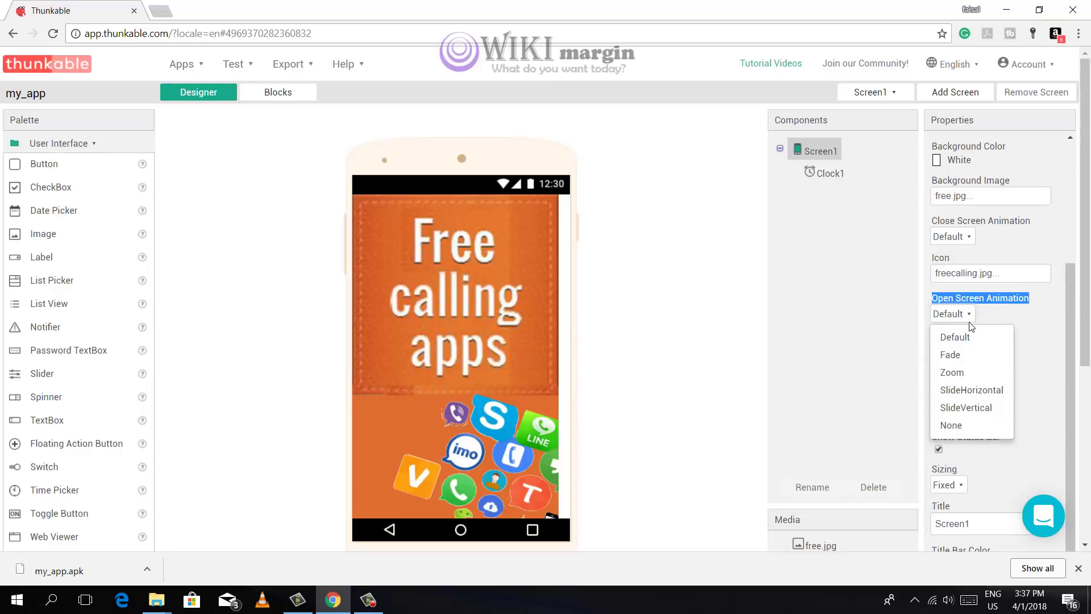
left_click(968, 373)
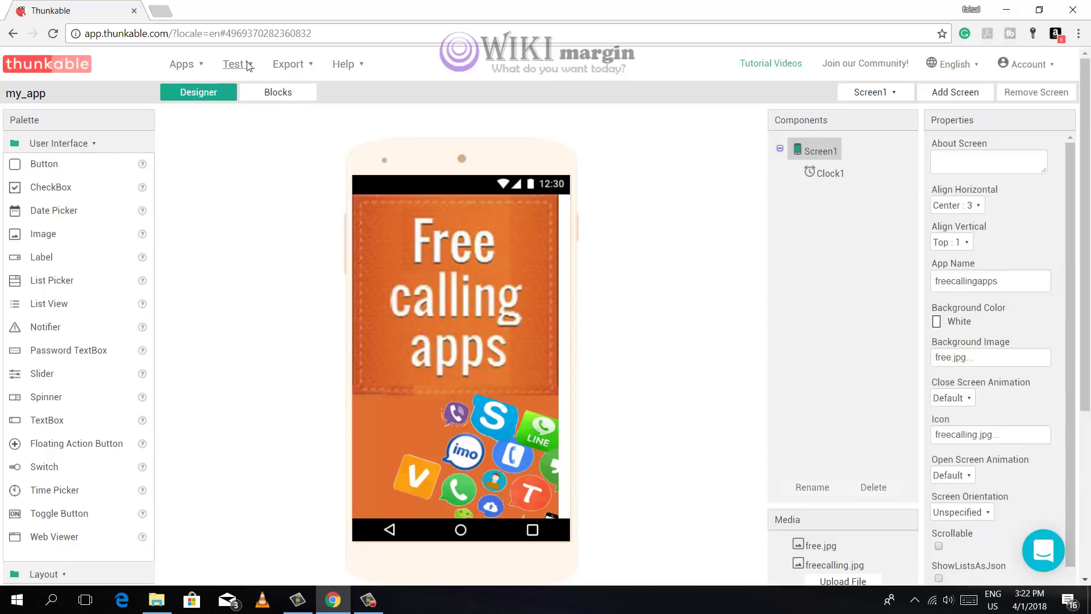
Connect the app to Thunkable Live from the Test menu.
left_click(248, 65)
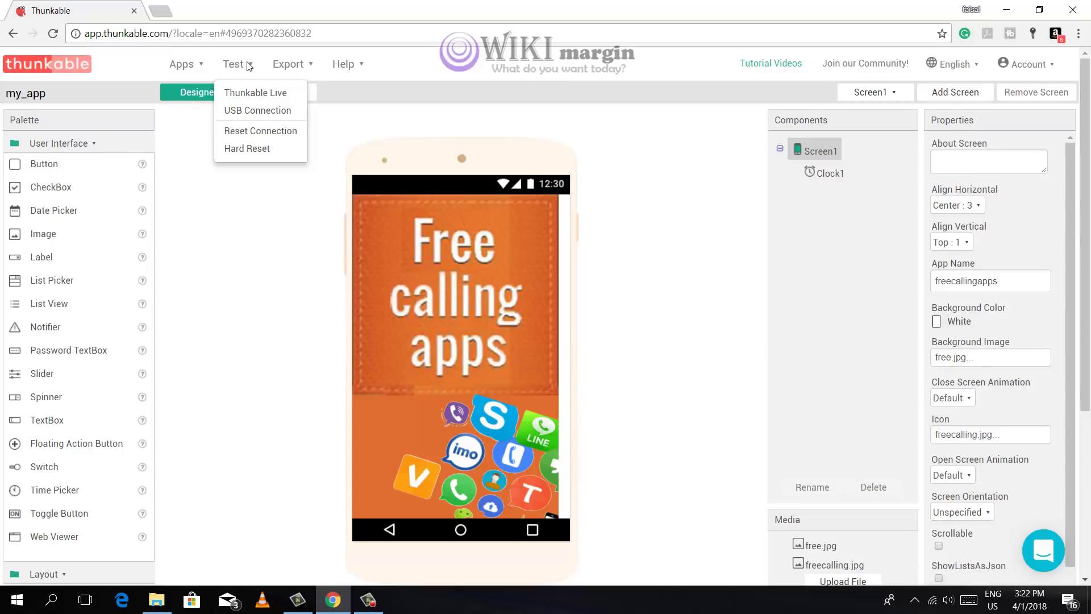
left_click(260, 95)
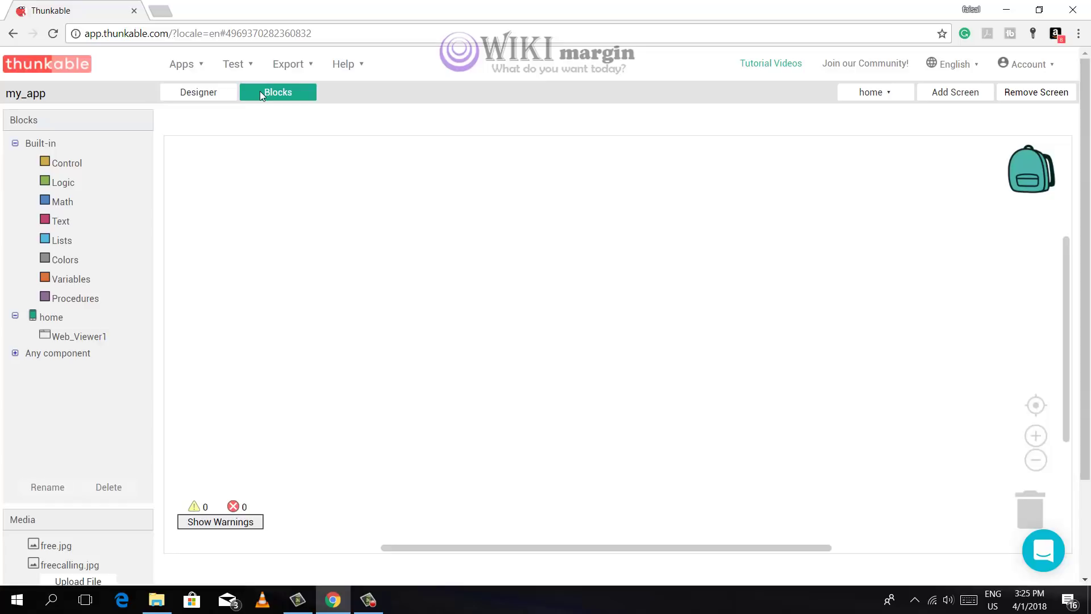
Export my_app as an .apk saved to the computer.
left_click(308, 70)
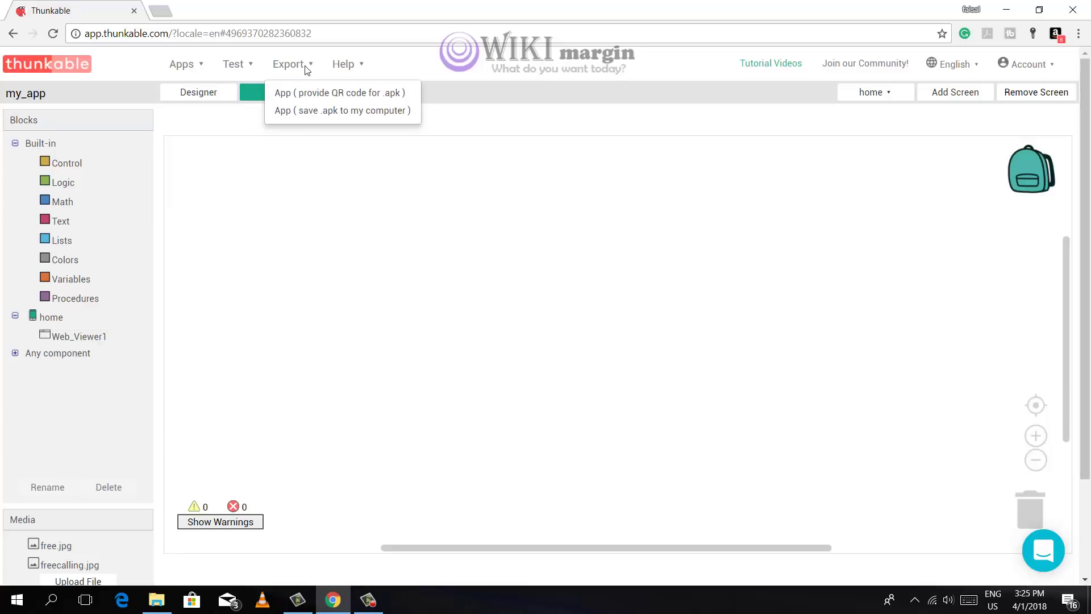
left_click(318, 111)
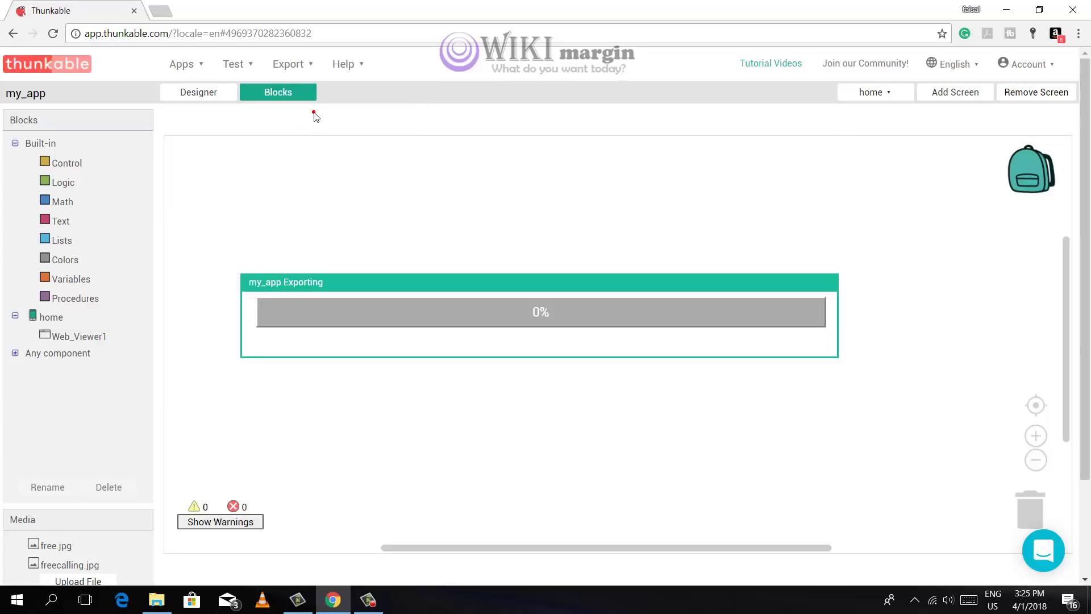